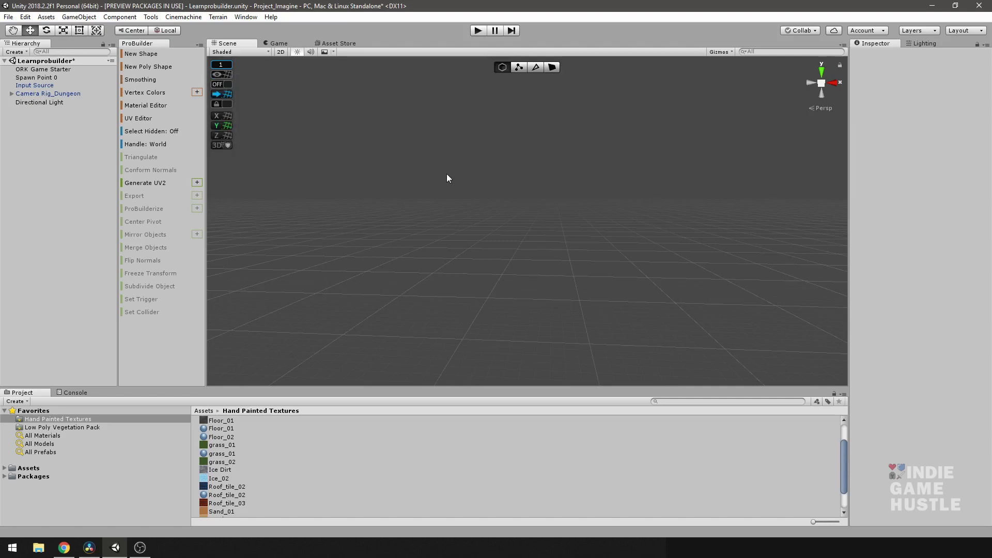
Choose Arch in the shape tool and build it at 180°, radius 3, thickness 0.5, depth 1, 14 sides.
{"action": "left_click", "coordinate": [144, 55]}
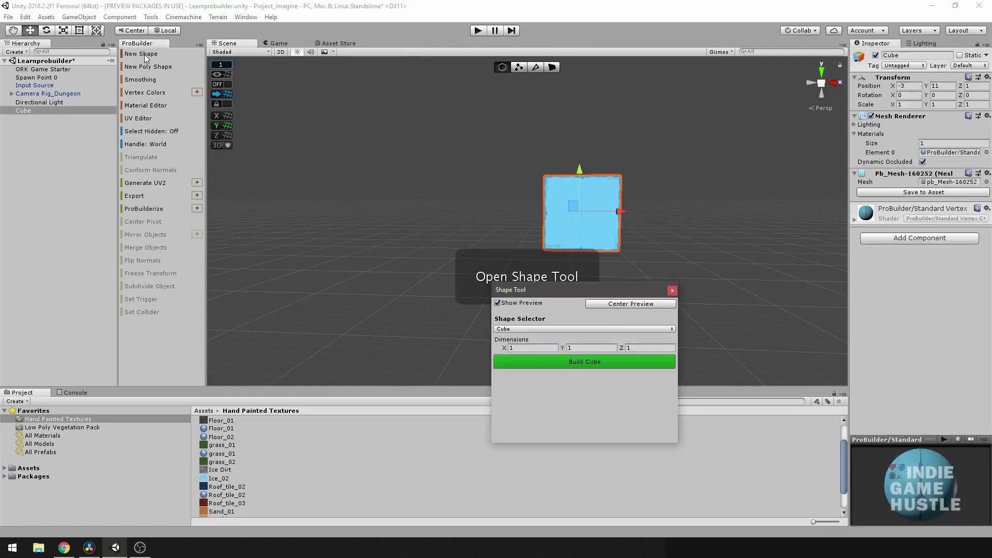
{"action": "left_click_drag", "start_coordinate": [584, 289], "coordinate": [378, 162]}
{"action": "left_click", "coordinate": [324, 199]}
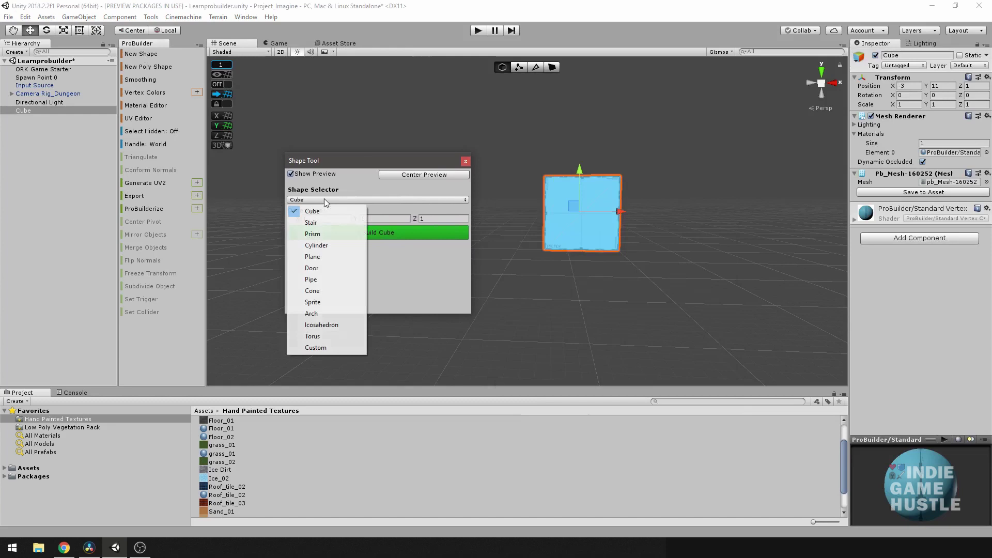
{"action": "left_click", "coordinate": [320, 313]}
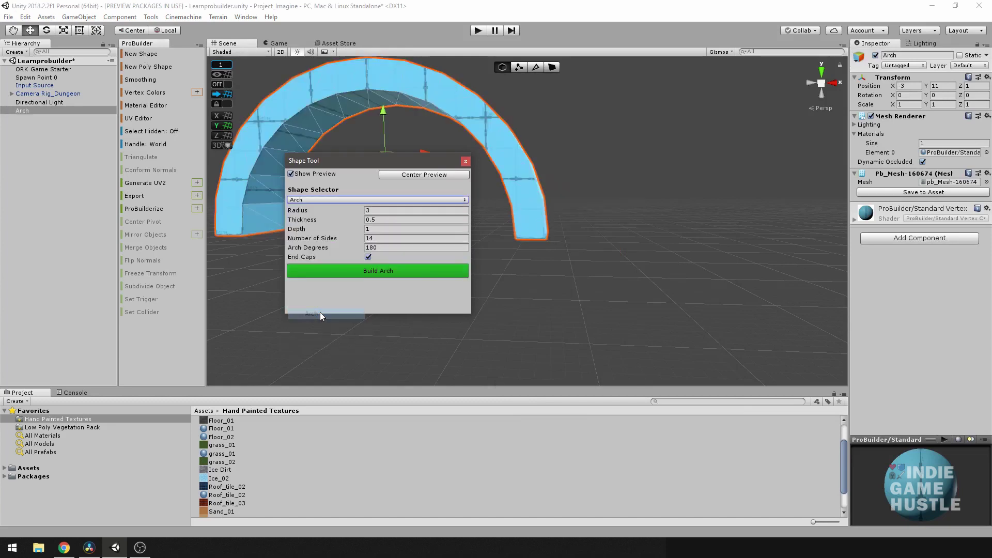
{"action": "left_click_drag", "start_coordinate": [563, 143], "coordinate": [576, 122], "text": "alt"}
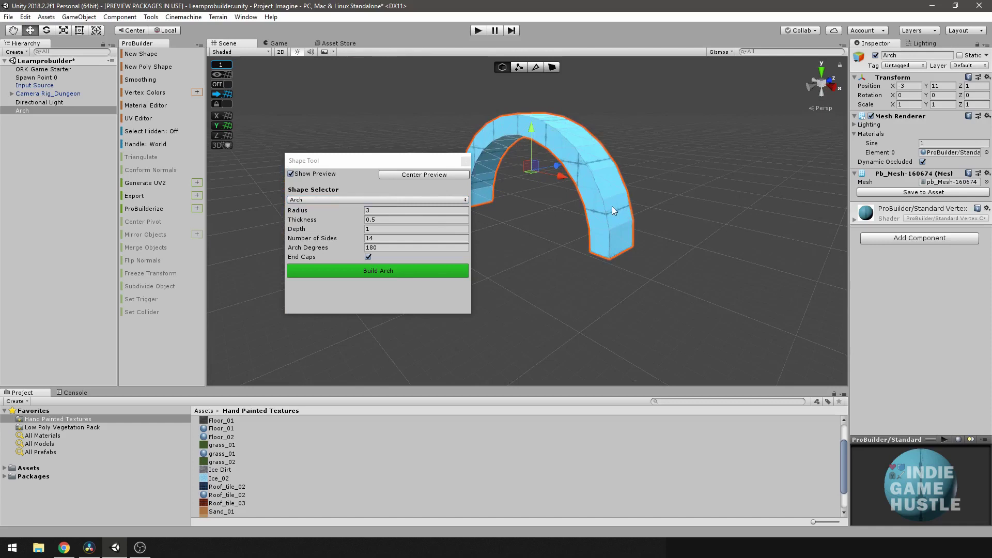
{"action": "left_click", "coordinate": [391, 271]}
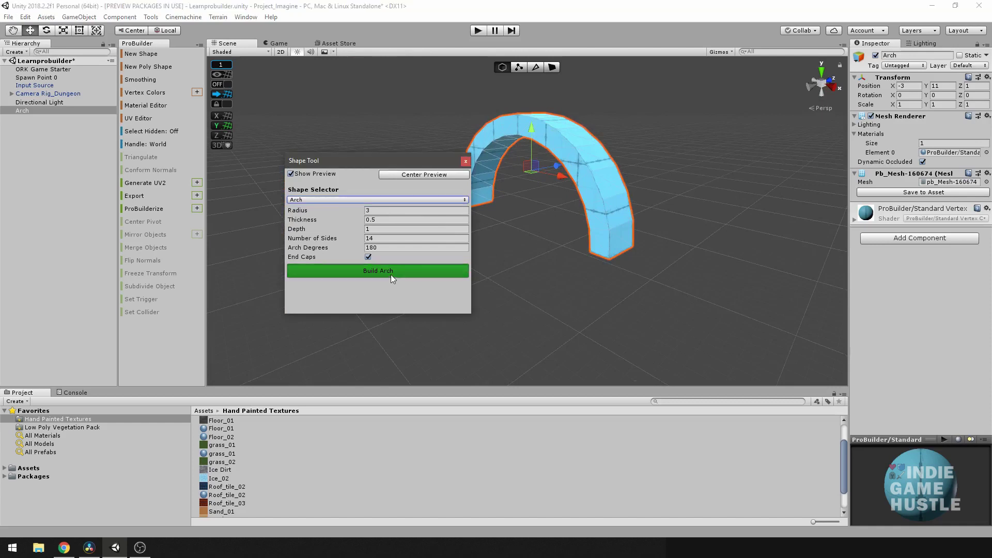
Close the shape window and box-select the arch's bottom vertices in vertex mode.
{"action": "left_click", "coordinate": [466, 161]}
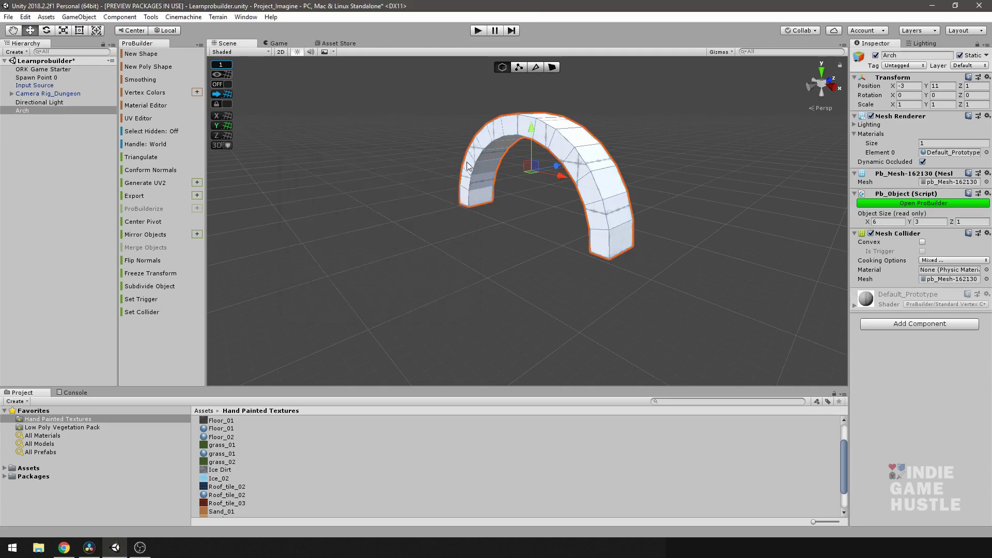
{"action": "left_click_drag", "start_coordinate": [467, 165], "coordinate": [645, 133], "text": "alt"}
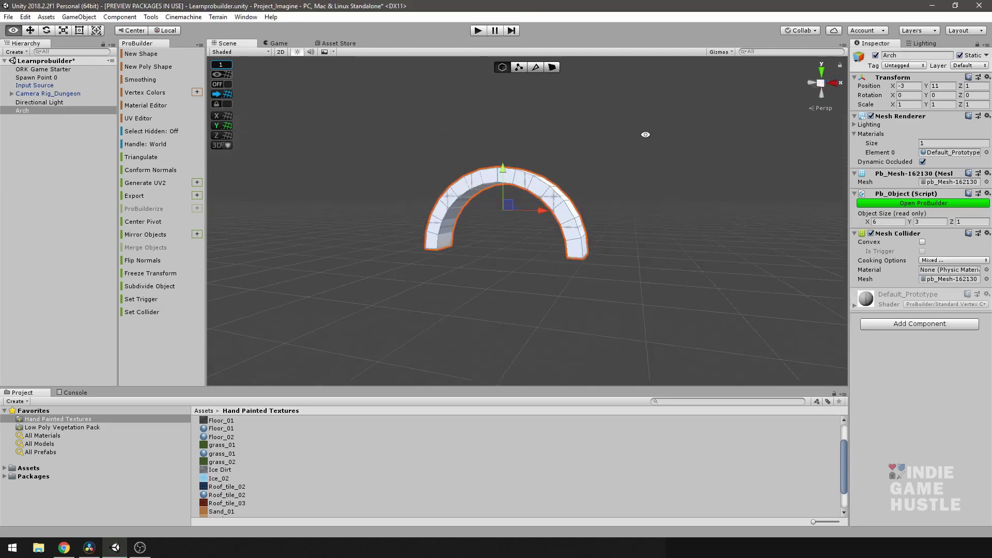
{"action": "left_click", "coordinate": [518, 67]}
{"action": "left_click_drag", "start_coordinate": [569, 181], "coordinate": [645, 190], "text": "alt"}
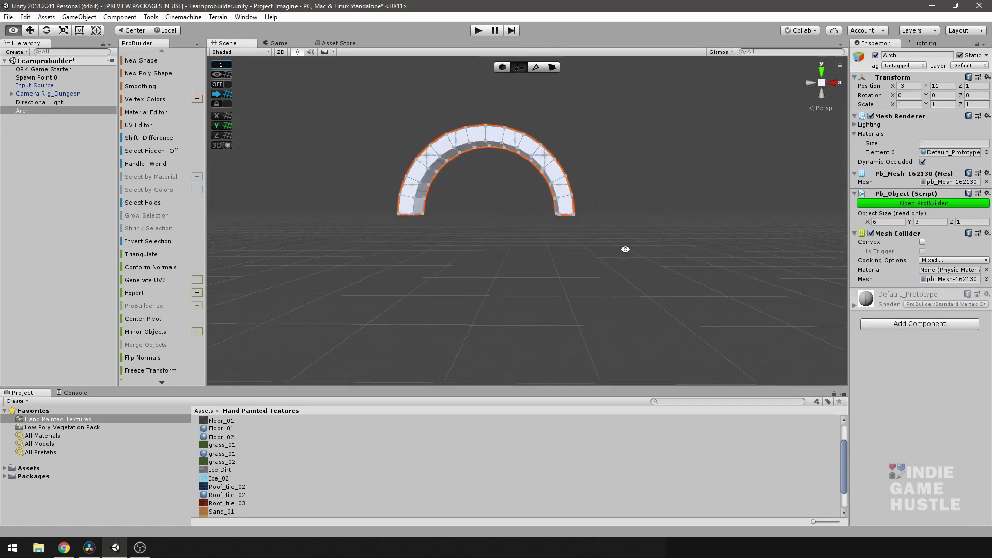
{"action": "left_click_drag", "start_coordinate": [647, 261], "coordinate": [341, 207]}
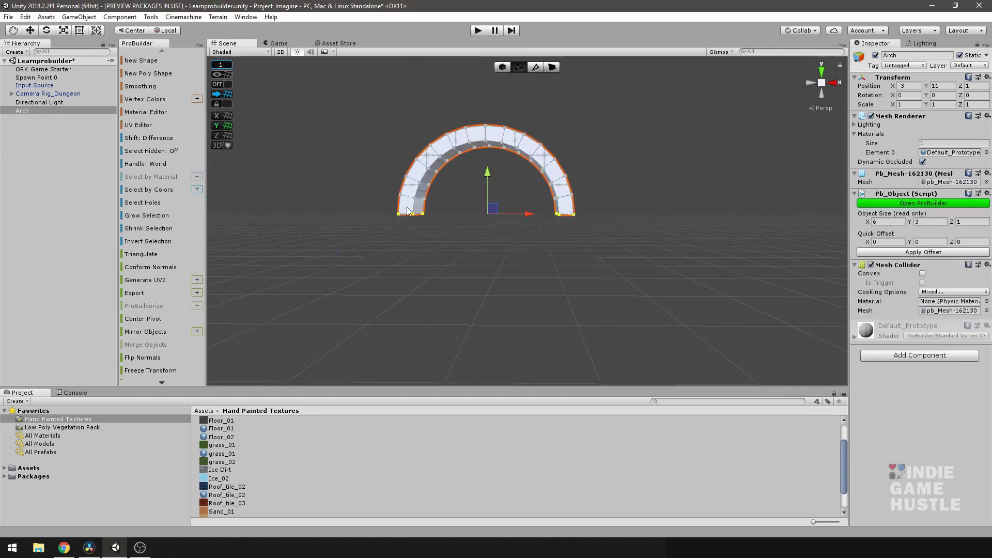
{"action": "left_click_drag", "start_coordinate": [537, 197], "coordinate": [570, 208], "text": "alt"}
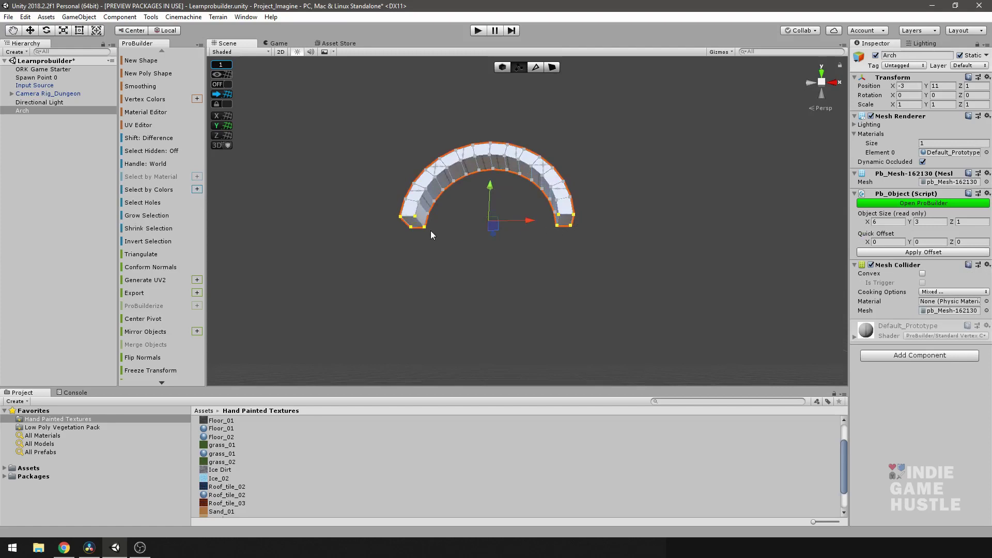
Drag the bottom vertices down until the arch measures 6 × 7.734 × 1, then return to object mode.
{"action": "left_click_drag", "start_coordinate": [540, 177], "coordinate": [474, 307], "text": "alt"}
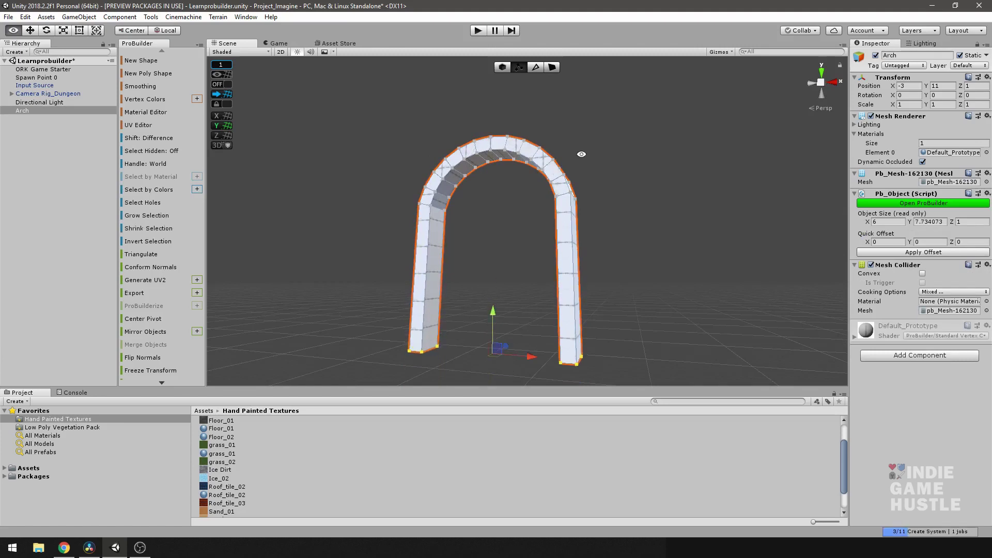
{"action": "left_click_drag", "start_coordinate": [517, 150], "coordinate": [505, 106], "text": "alt"}
{"action": "left_click", "coordinate": [501, 68]}
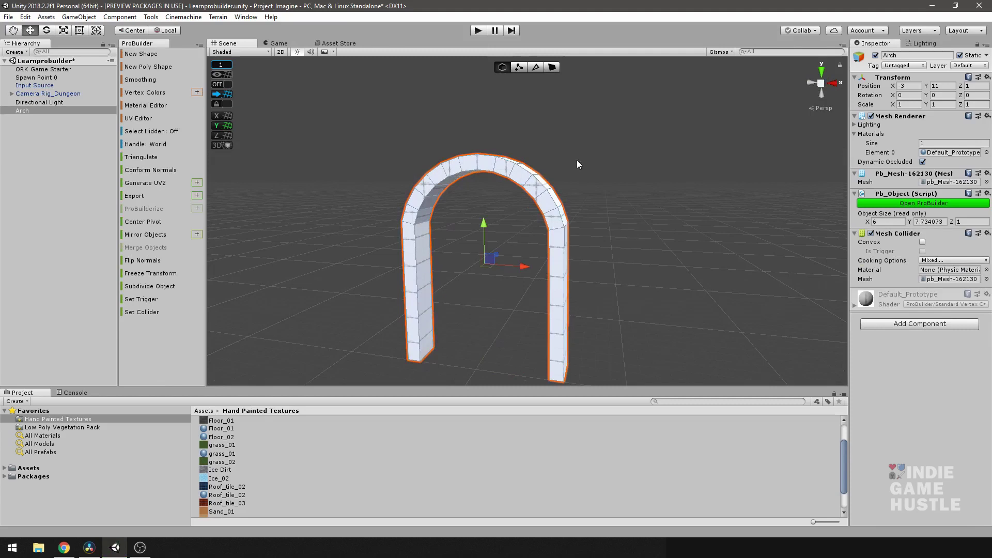
{"action": "left_click_drag", "start_coordinate": [576, 160], "coordinate": [574, 103], "text": "alt"}
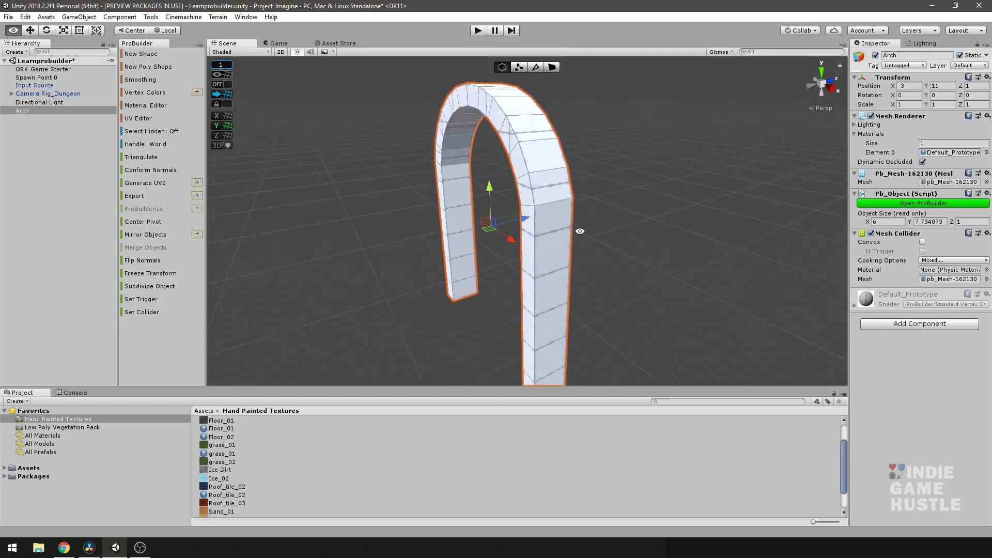
Deselect the arch and orbit around it to inspect the lengthened legs from several sides.
{"action": "left_click", "coordinate": [591, 151]}
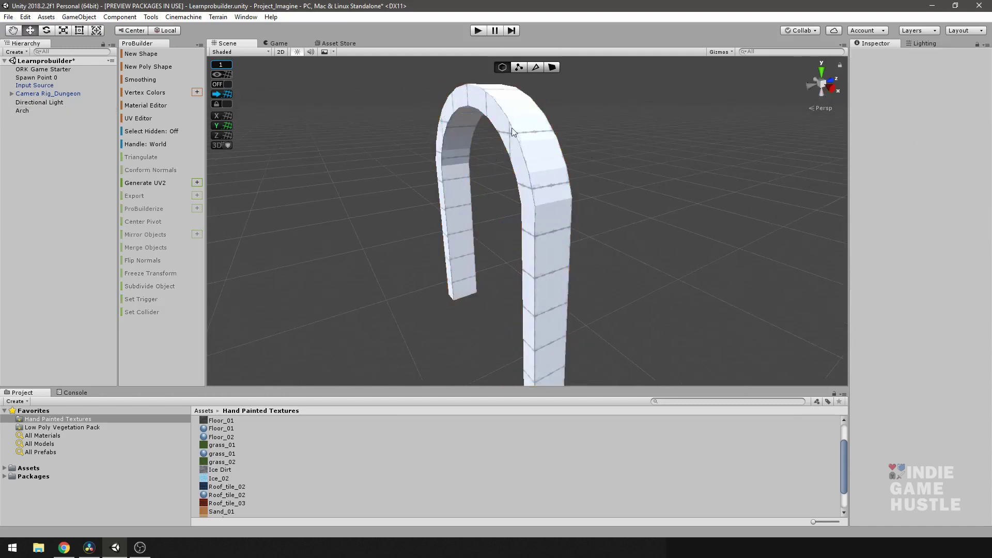
{"action": "left_click_drag", "start_coordinate": [607, 170], "coordinate": [551, 119], "text": "alt"}
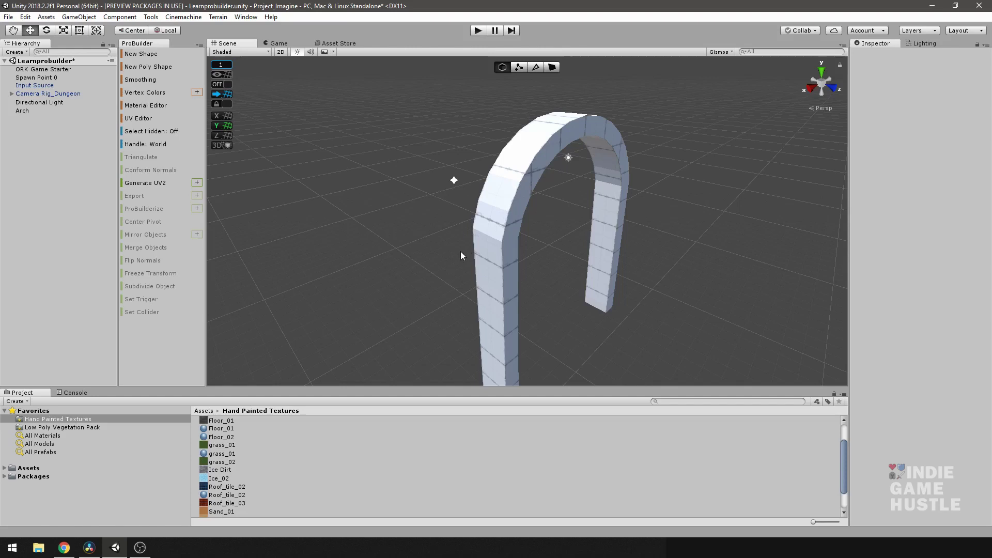
{"action": "left_click_drag", "start_coordinate": [460, 252], "coordinate": [572, 247], "text": "alt"}
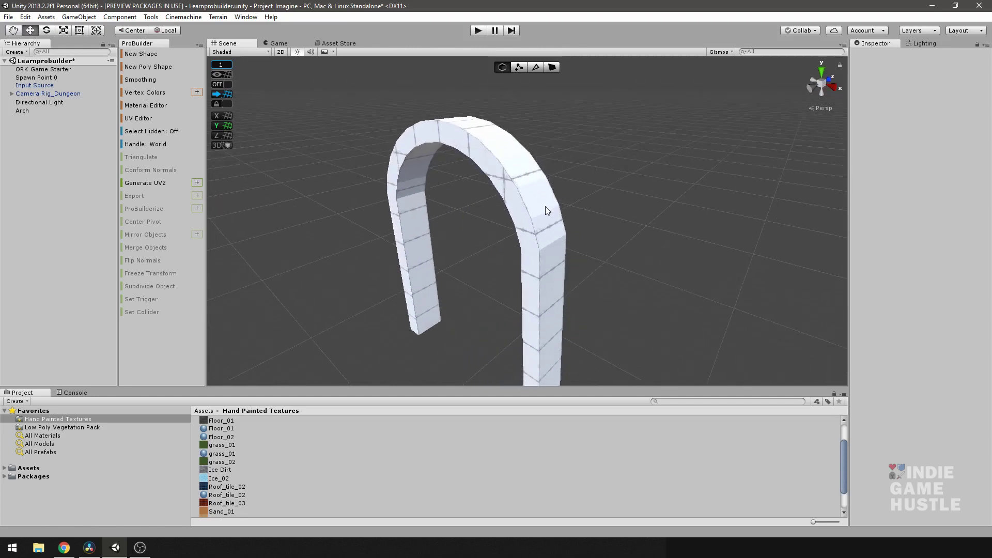
{"action": "left_click_drag", "start_coordinate": [544, 207], "coordinate": [584, 215], "text": "alt"}
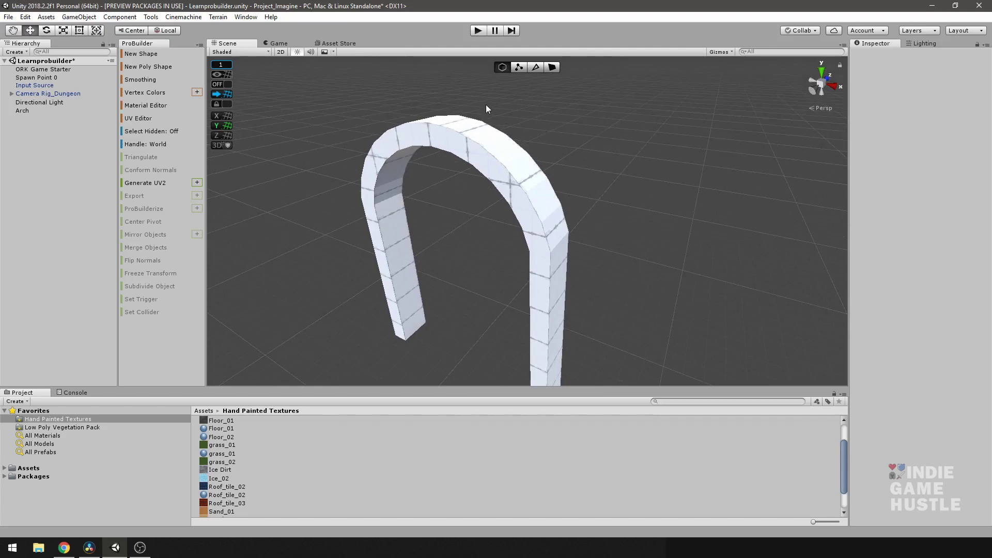
{"action": "left_click_drag", "start_coordinate": [587, 211], "coordinate": [449, 170], "text": "alt"}
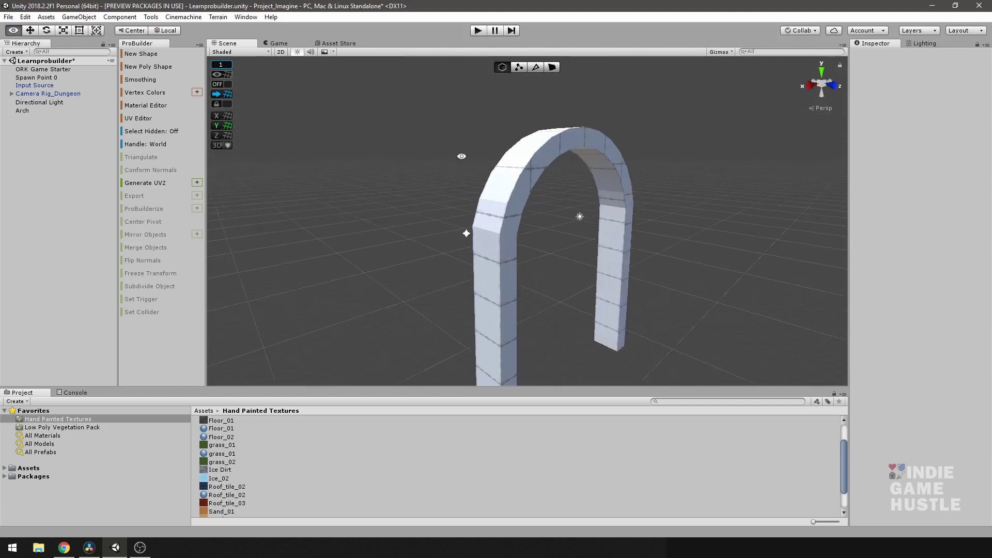
{"action": "left_click_drag", "start_coordinate": [530, 195], "coordinate": [506, 181], "text": "alt"}
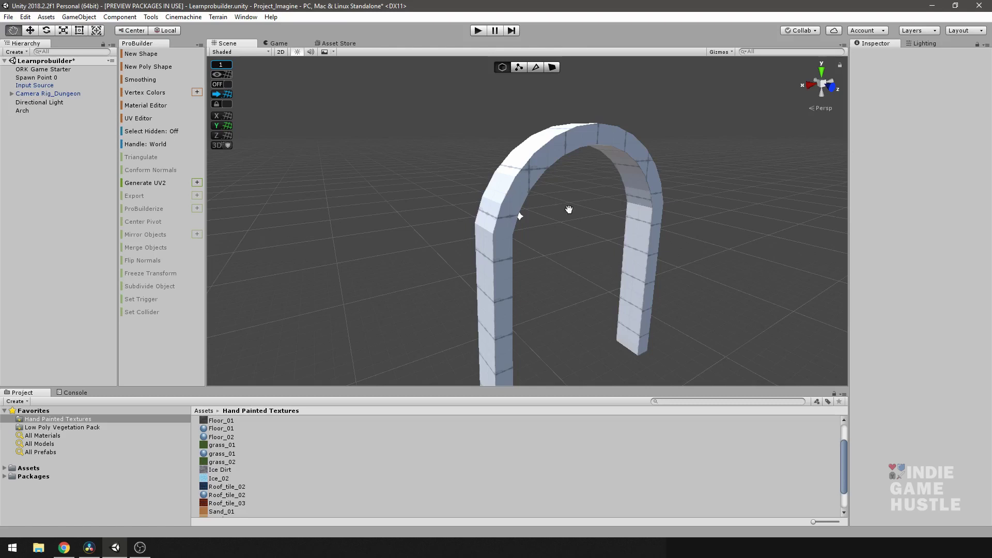
{"action": "left_click_drag", "start_coordinate": [569, 210], "coordinate": [546, 202], "text": "alt"}
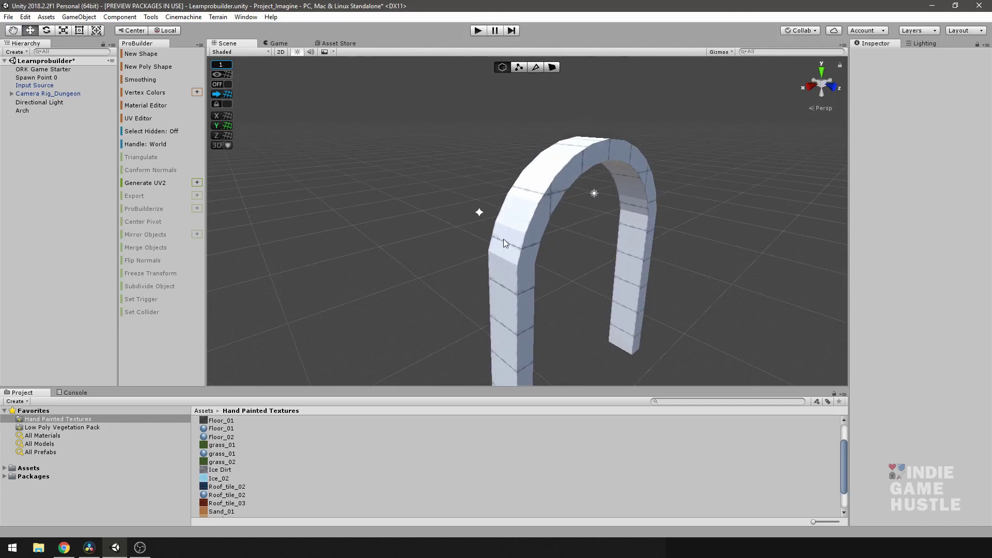
{"action": "left_click_drag", "start_coordinate": [504, 238], "coordinate": [514, 207], "text": "alt"}
Switch to face mode and shift-select the outer faces up the left pillar and over the top.
{"action": "key", "text": "l"}
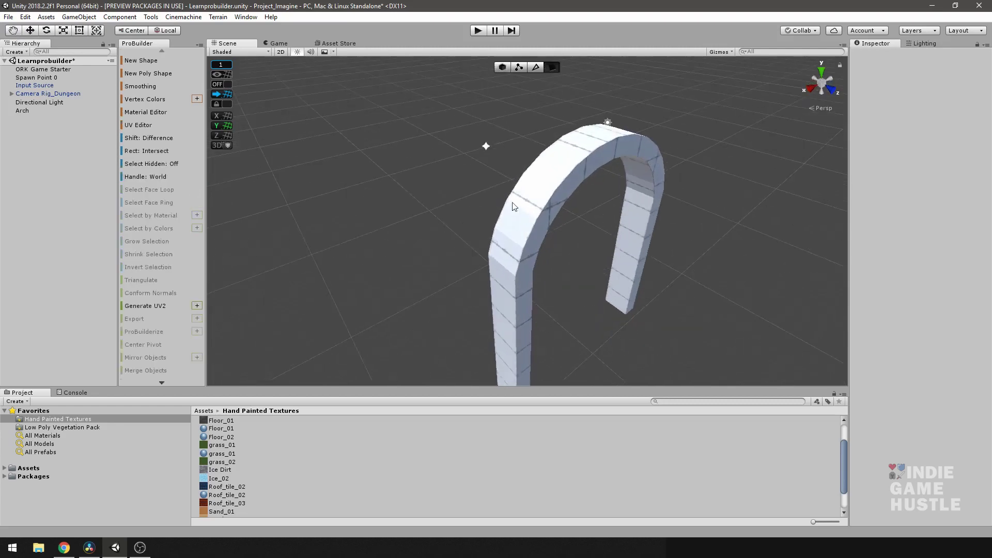
{"action": "left_click", "coordinate": [504, 240]}
{"action": "left_click", "coordinate": [518, 237]}
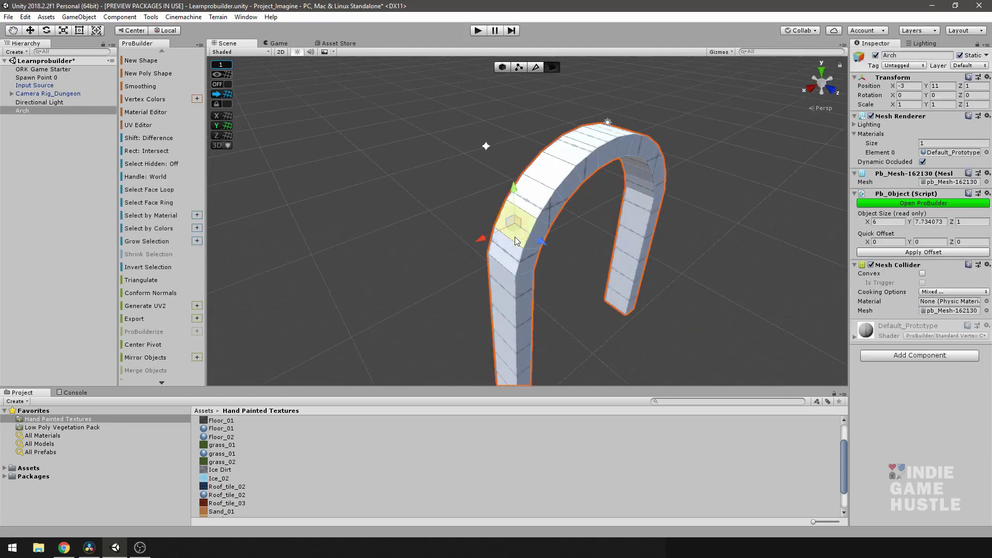
{"action": "left_click", "coordinate": [538, 199], "text": "shift"}
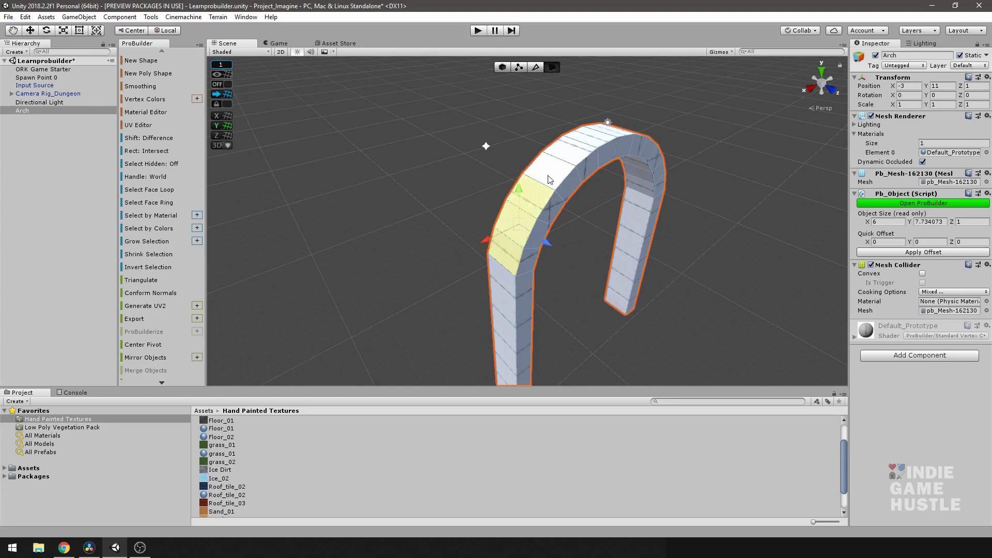
{"action": "left_click", "coordinate": [550, 170], "text": "shift"}
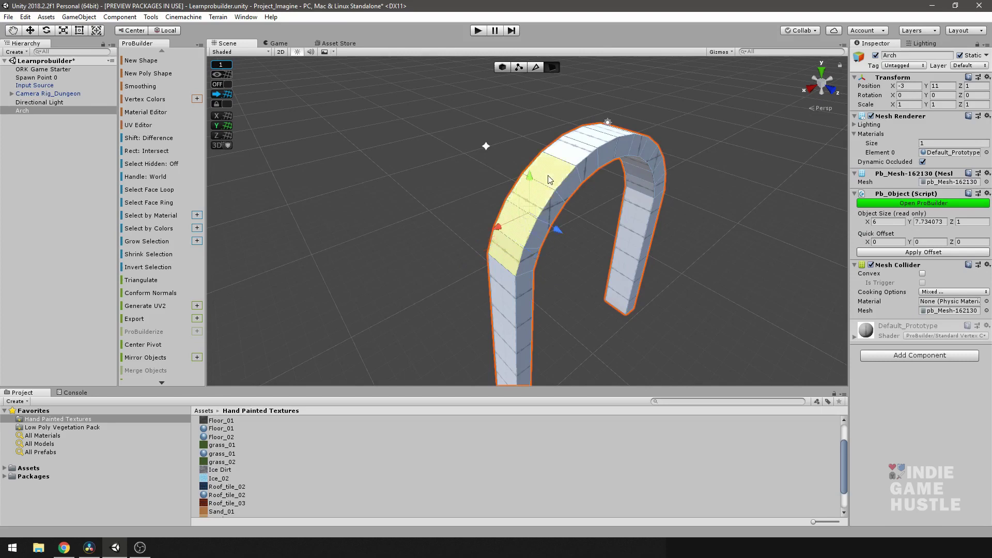
{"action": "left_click", "coordinate": [577, 151], "text": "shift"}
Orbit around the arch to check the selected outer faces from several angles.
{"action": "left_click_drag", "start_coordinate": [578, 150], "coordinate": [583, 151], "text": "alt"}
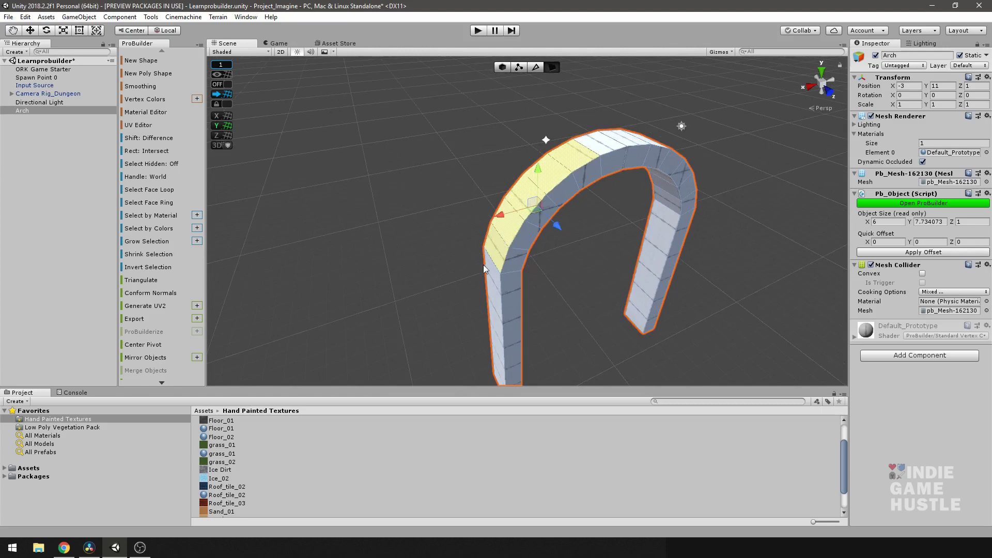
{"action": "left_click_drag", "start_coordinate": [483, 265], "coordinate": [538, 258], "text": "alt"}
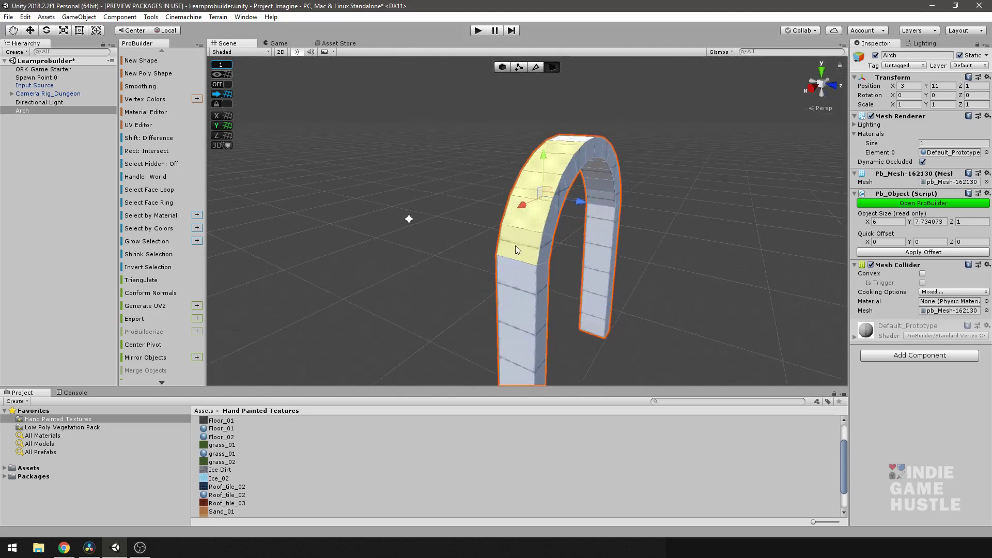
{"action": "left_click_drag", "start_coordinate": [515, 243], "coordinate": [579, 193], "text": "alt"}
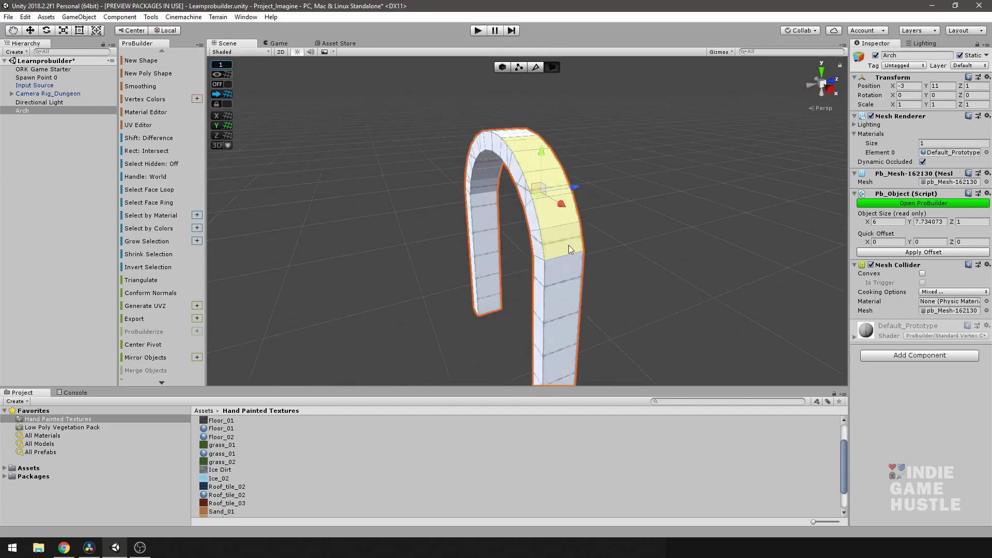
{"action": "left_click_drag", "start_coordinate": [548, 228], "coordinate": [532, 145], "text": "alt"}
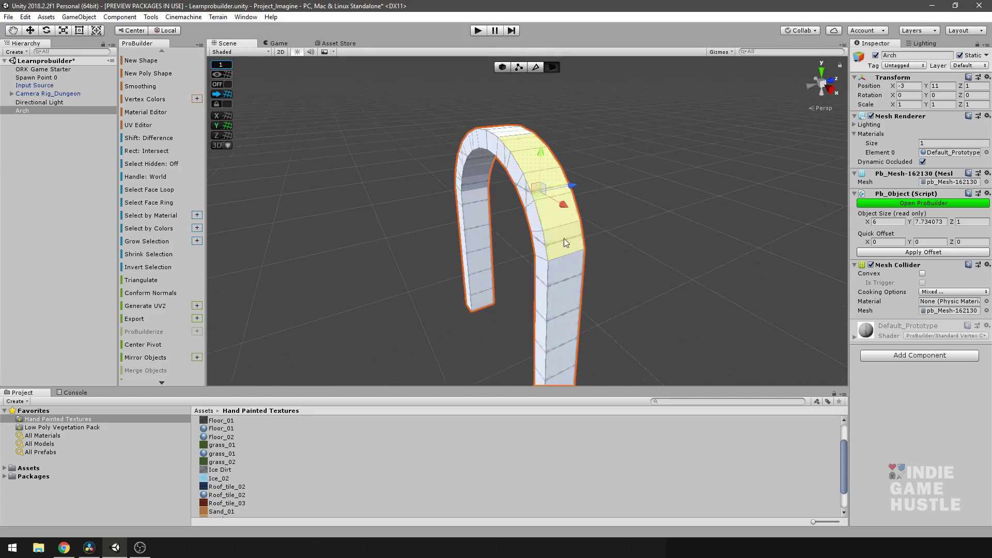
{"action": "left_click_drag", "start_coordinate": [578, 248], "coordinate": [556, 141], "text": "alt"}
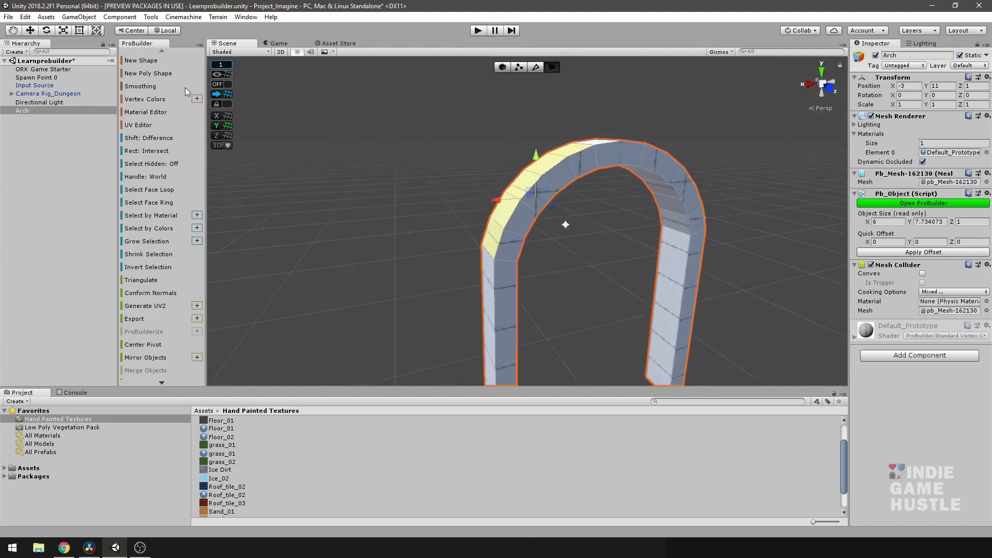
{"action": "left_click_drag", "start_coordinate": [455, 213], "coordinate": [357, 163], "text": "alt"}
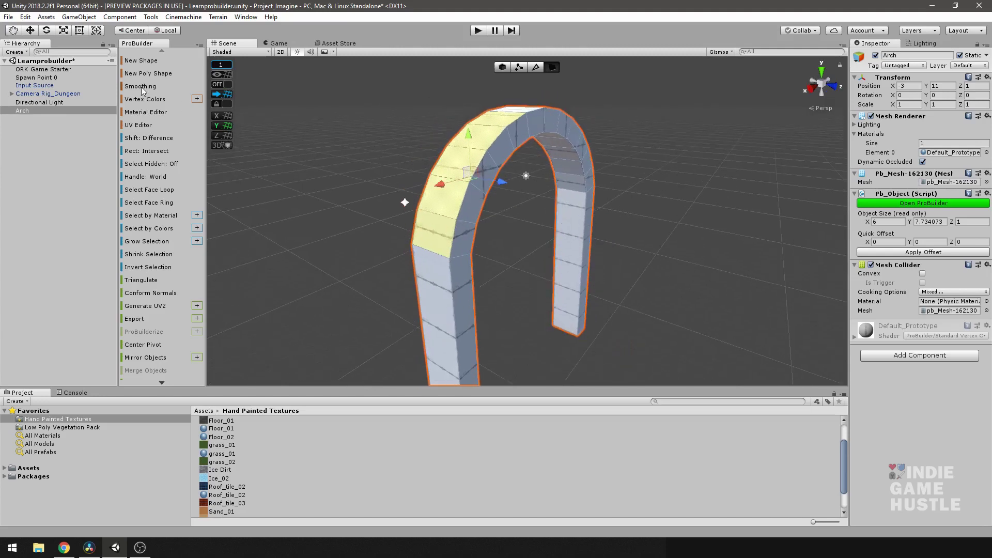
Assign the selected faces to smoothing group 1 in the Smooth Group Editor, then return to object mode.
{"action": "left_click", "coordinate": [142, 87]}
{"action": "left_click_drag", "start_coordinate": [282, 164], "coordinate": [237, 142]}
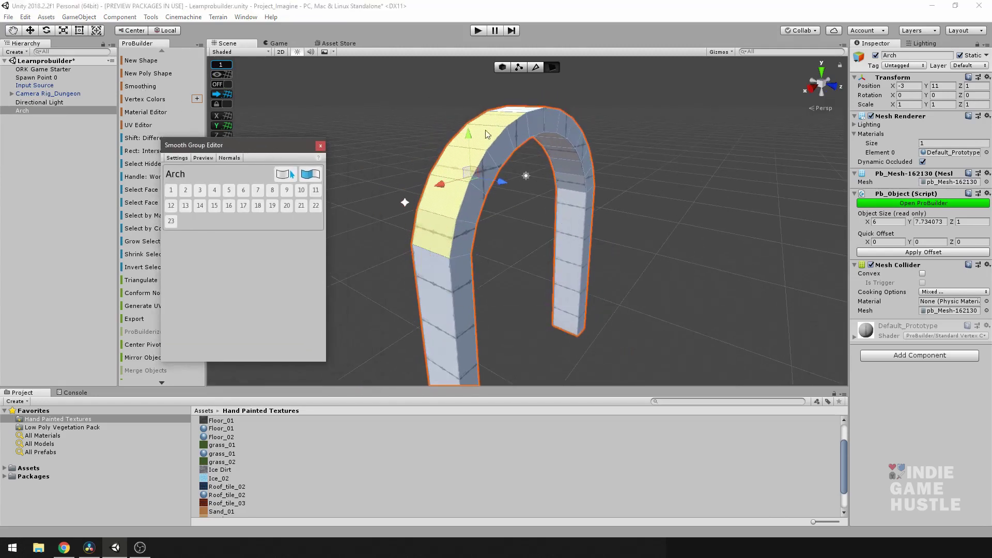
{"action": "left_click", "coordinate": [172, 190]}
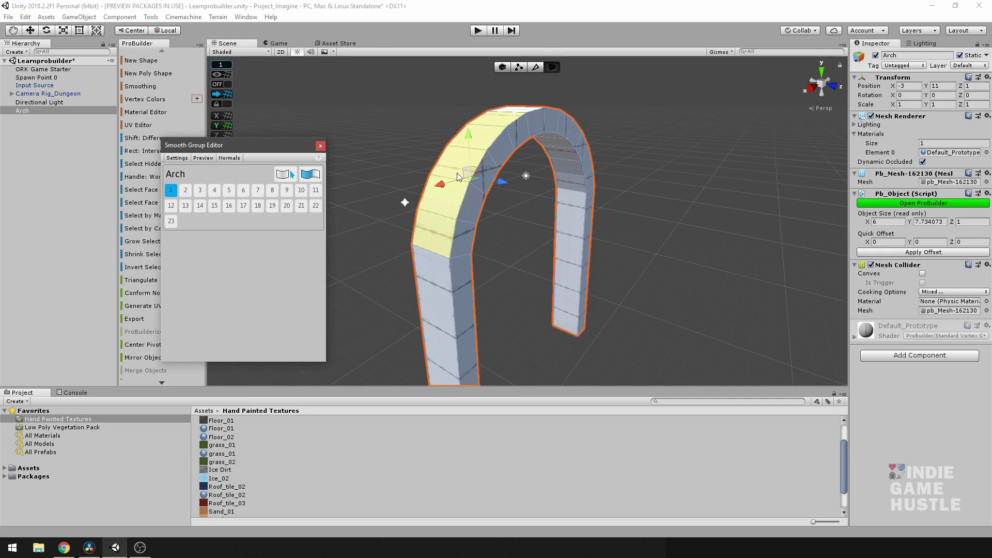
{"action": "left_click", "coordinate": [503, 67]}
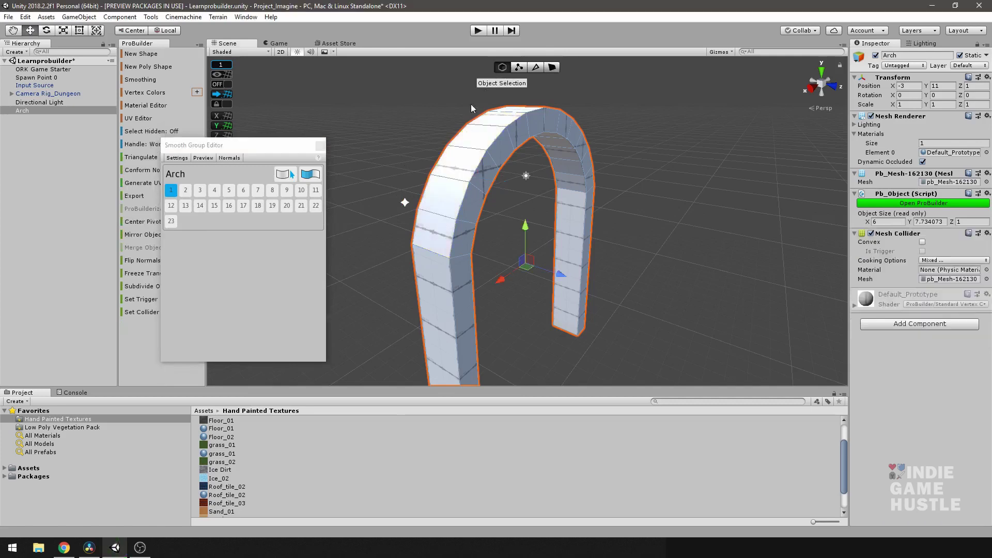
{"action": "left_click_drag", "start_coordinate": [470, 155], "coordinate": [540, 181], "text": "alt"}
{"action": "left_click", "coordinate": [596, 157]}
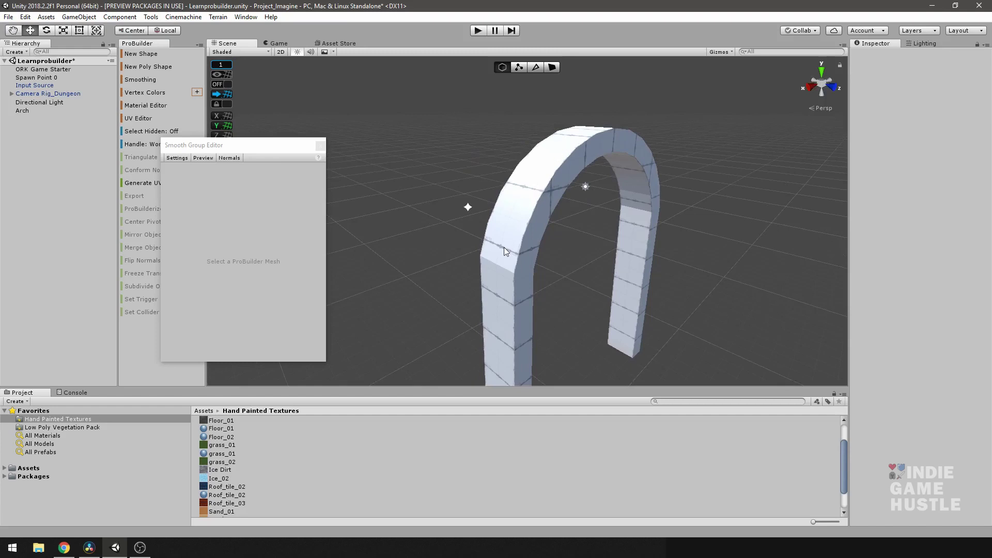
{"action": "left_click_drag", "start_coordinate": [566, 178], "coordinate": [557, 155], "text": "alt"}
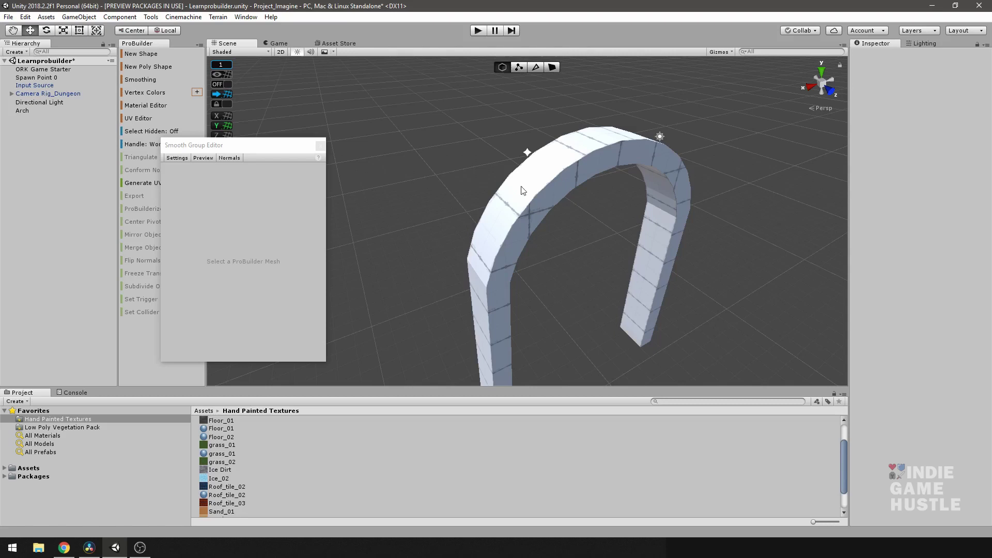
{"action": "left_click_drag", "start_coordinate": [559, 149], "coordinate": [579, 141], "text": "alt"}
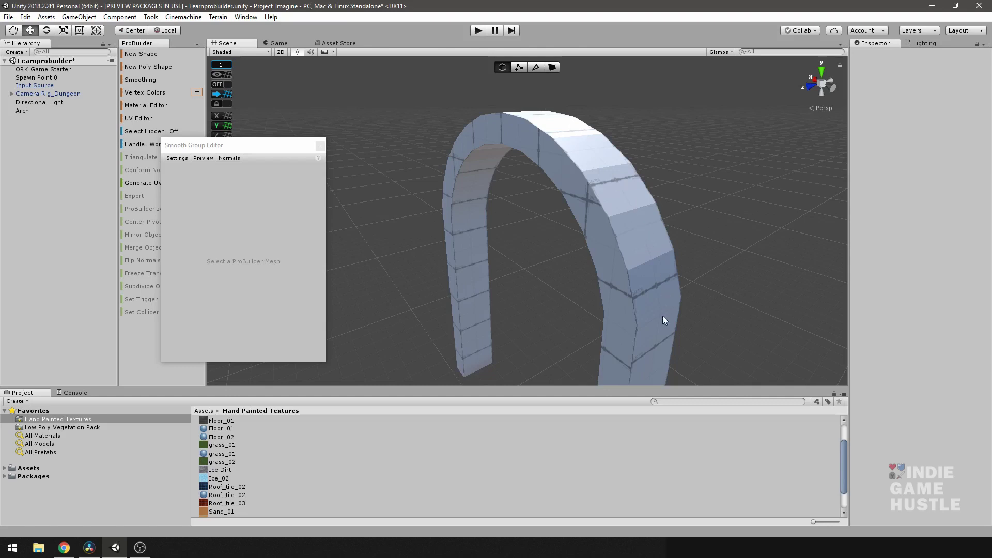
{"action": "left_click_drag", "start_coordinate": [690, 292], "coordinate": [693, 181], "text": "alt"}
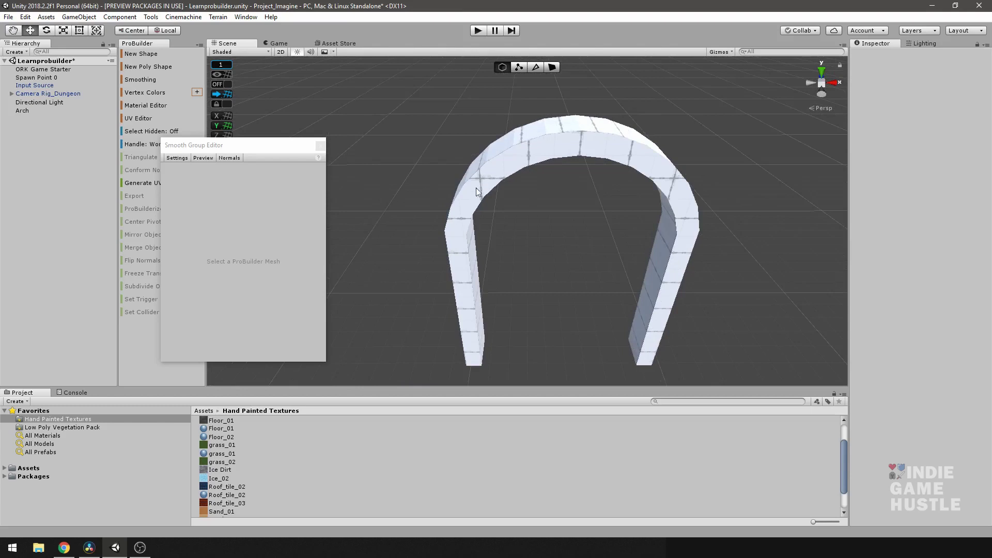
Select the entire Arch, assign it to smoothing group 1, then deselect to compare its shading.
{"action": "left_click_drag", "start_coordinate": [513, 239], "coordinate": [483, 215], "text": "alt"}
{"action": "left_click", "coordinate": [302, 208]}
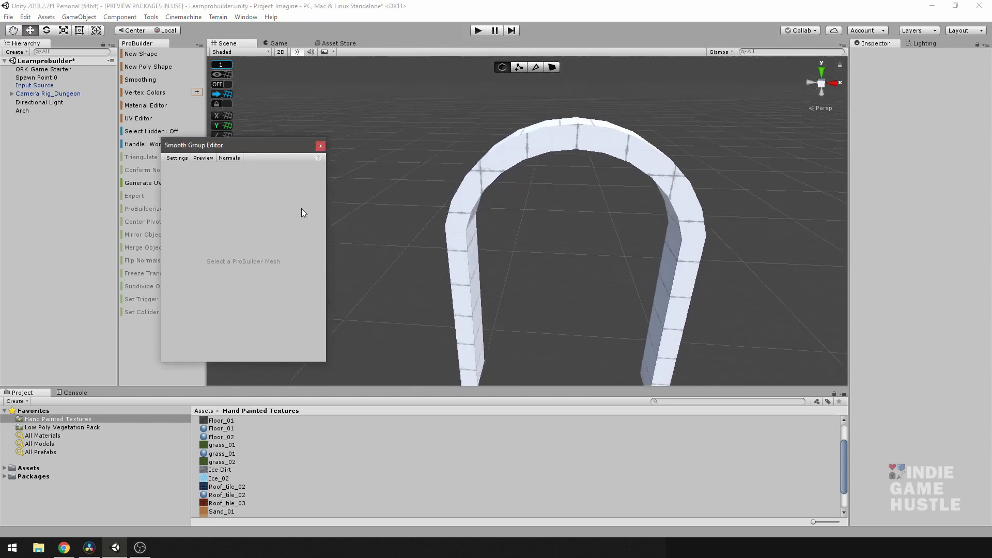
{"action": "left_click", "coordinate": [550, 137]}
{"action": "left_click_drag", "start_coordinate": [550, 137], "coordinate": [542, 174], "text": "alt"}
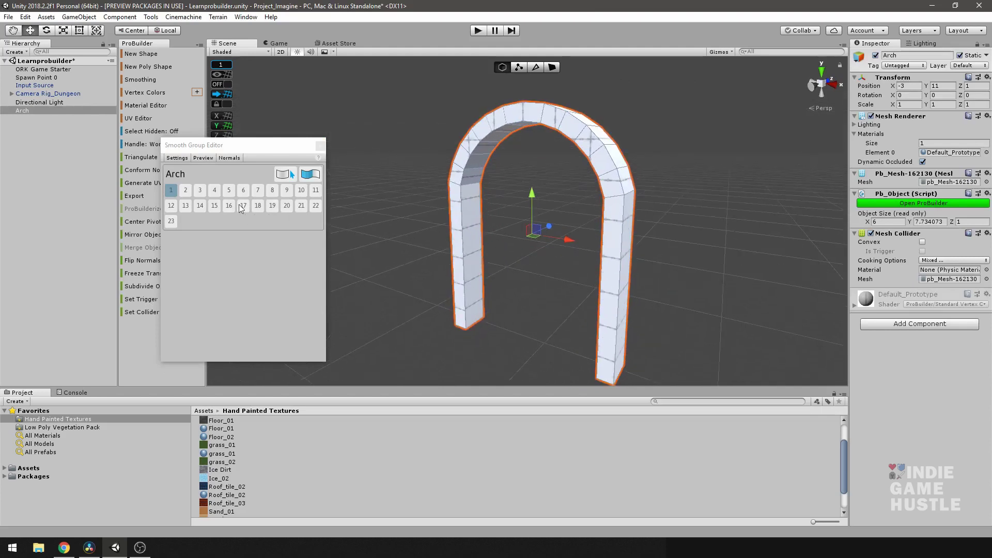
{"action": "left_click", "coordinate": [171, 190]}
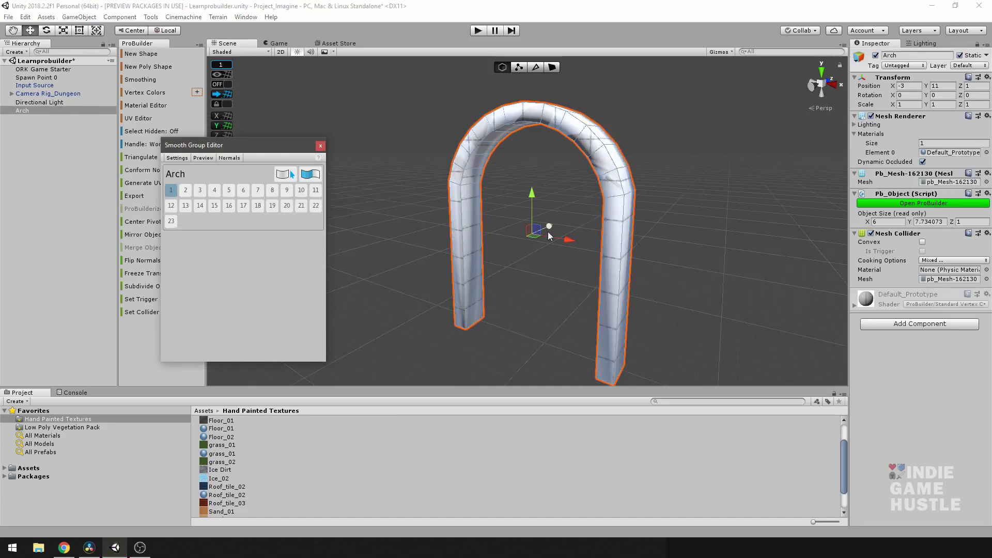
{"action": "scroll", "coordinate": [605, 193], "scroll_direction": "up", "scroll_amount": 2}
{"action": "mouse_move", "coordinate": [614, 184]}
{"action": "left_mouse_down", "text": "alt"}
{"action": "mouse_move", "coordinate": [377, 189]}
{"action": "mouse_move", "coordinate": [620, 186]}
{"action": "left_mouse_up", "text": "alt"}
{"action": "left_click", "coordinate": [621, 190]}
{"action": "left_click_drag", "start_coordinate": [631, 232], "coordinate": [427, 238], "text": "alt"}
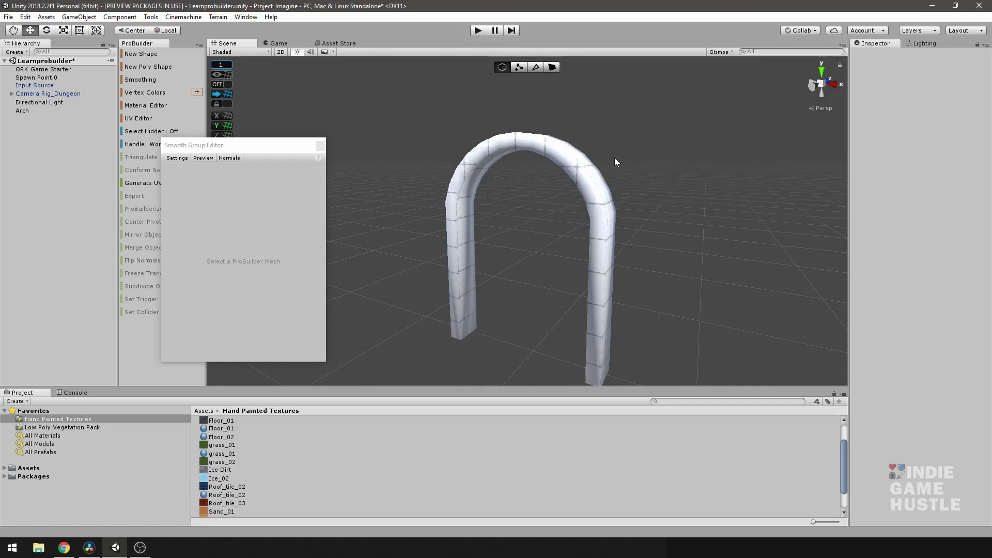
{"action": "left_click_drag", "start_coordinate": [578, 149], "coordinate": [592, 192], "text": "alt"}
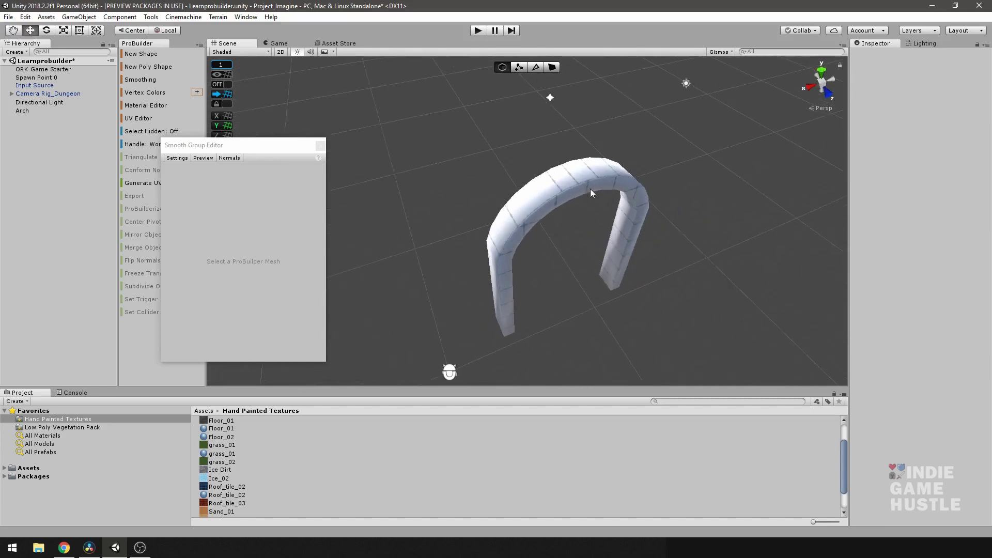
{"action": "left_click_drag", "start_coordinate": [507, 228], "coordinate": [523, 212], "text": "alt"}
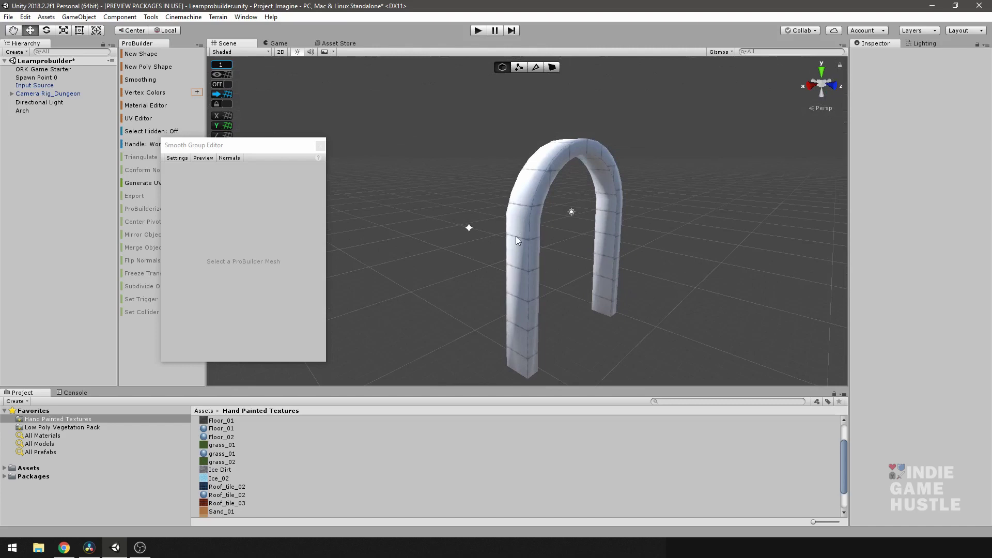
{"action": "mouse_move", "coordinate": [547, 160]}
{"action": "left_mouse_down", "text": "alt"}
{"action": "mouse_move", "coordinate": [519, 178]}
{"action": "mouse_move", "coordinate": [523, 145]}
{"action": "left_mouse_up", "text": "alt"}
{"action": "left_click_drag", "start_coordinate": [474, 169], "coordinate": [532, 229], "text": "alt"}
{"action": "scroll", "coordinate": [531, 229], "scroll_direction": "down", "scroll_amount": 1}
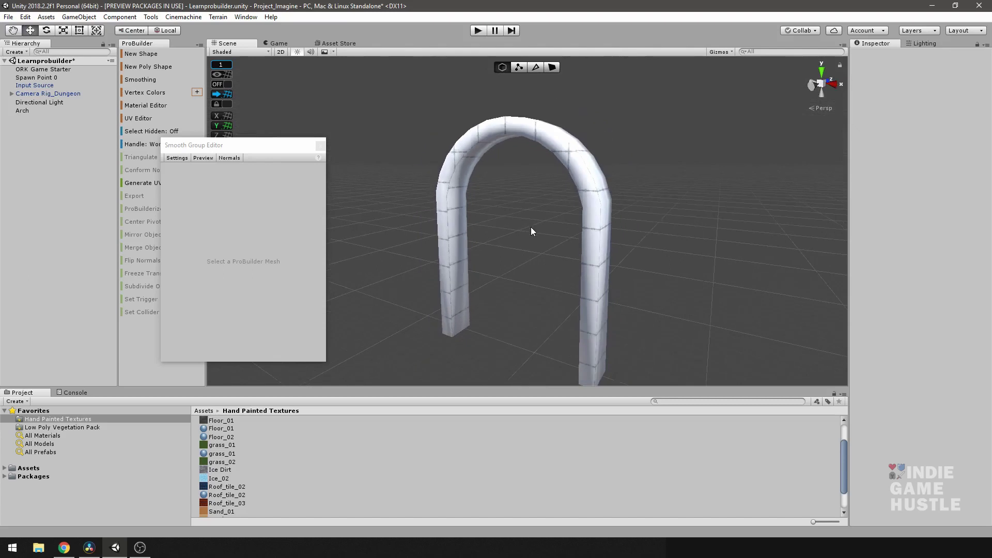
{"action": "left_click_drag", "start_coordinate": [532, 228], "coordinate": [540, 157], "text": "alt"}
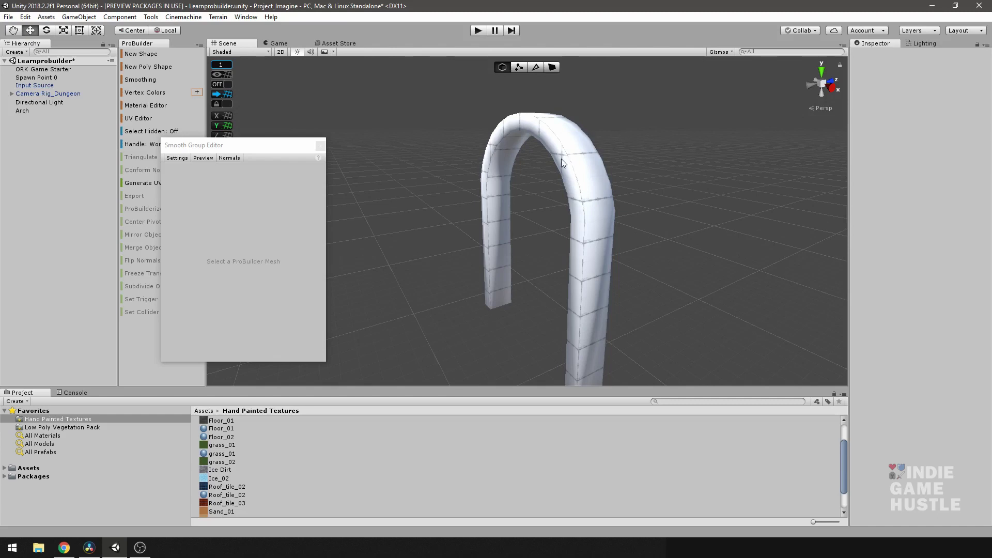
{"action": "left_click_drag", "start_coordinate": [547, 175], "coordinate": [531, 145], "text": "alt"}
Select the Arch, use Clear Smoothing, and deselect to view the flat-shaded segments.
{"action": "left_click", "coordinate": [557, 137]}
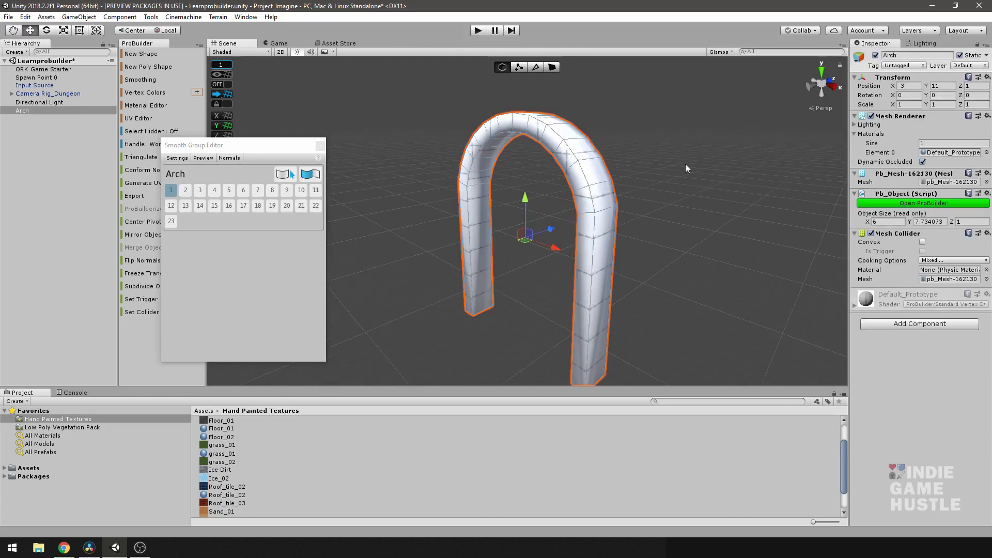
{"action": "scroll", "coordinate": [603, 282], "scroll_direction": "down", "scroll_amount": 3}
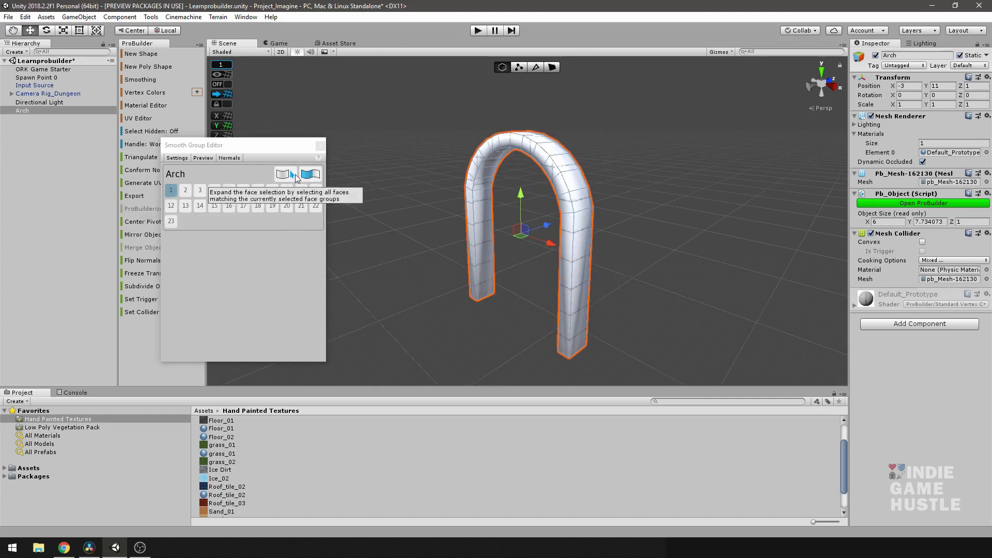
{"action": "left_click", "coordinate": [306, 177]}
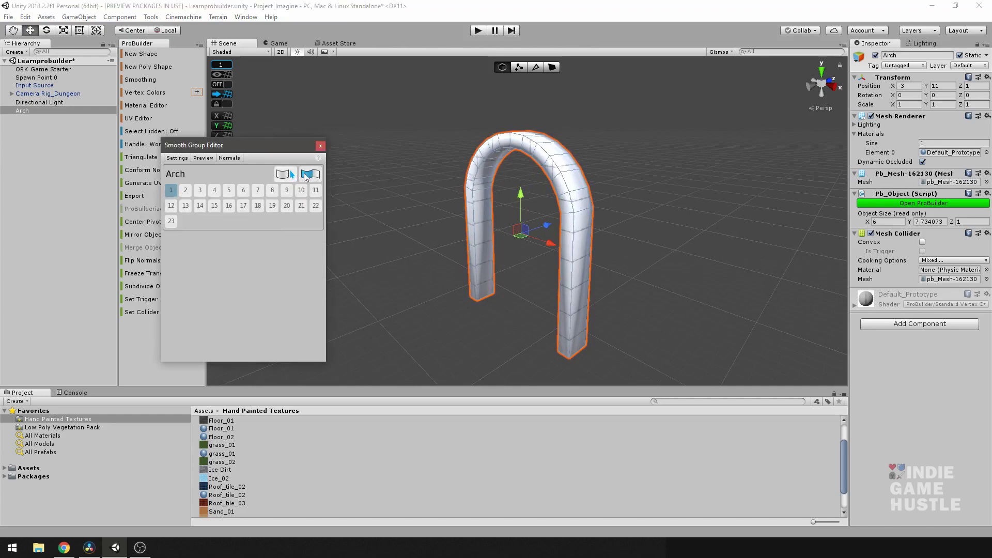
{"action": "left_click", "coordinate": [624, 215]}
{"action": "left_click_drag", "start_coordinate": [653, 206], "coordinate": [581, 226], "text": "alt"}
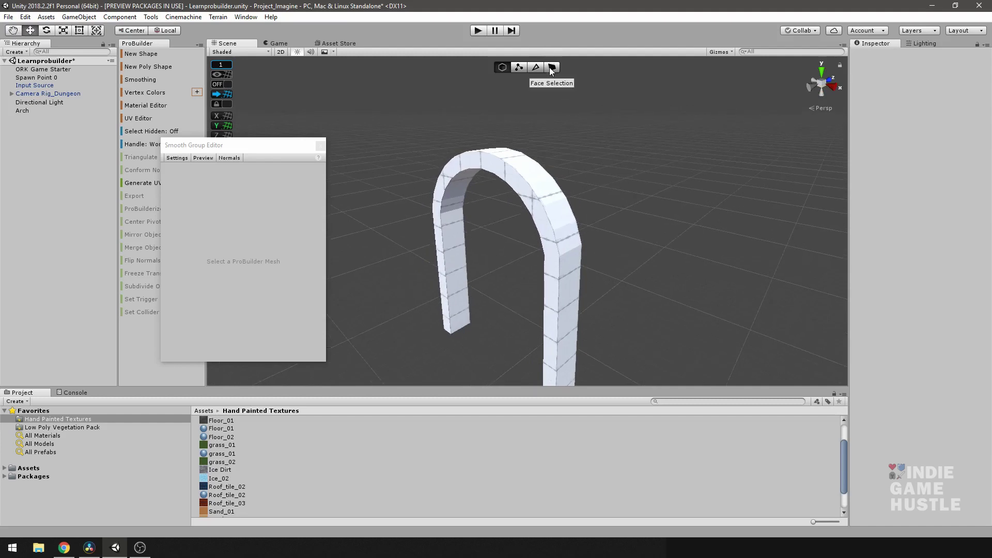
Enter face mode and shift-select the outer faces running up the right pillar.
{"action": "left_click", "coordinate": [552, 71]}
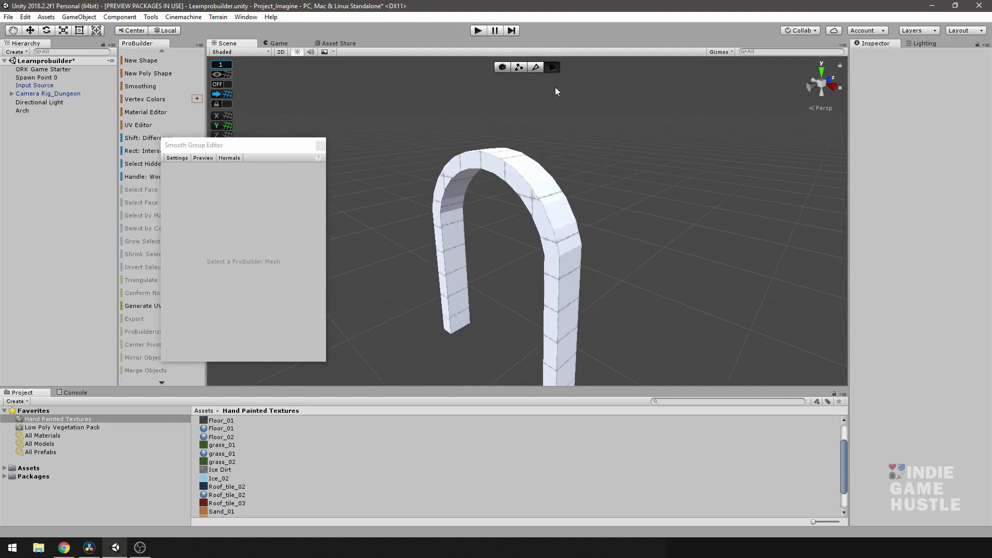
{"action": "left_click_drag", "start_coordinate": [555, 87], "coordinate": [559, 287], "text": "alt"}
{"action": "left_click", "coordinate": [558, 287]}
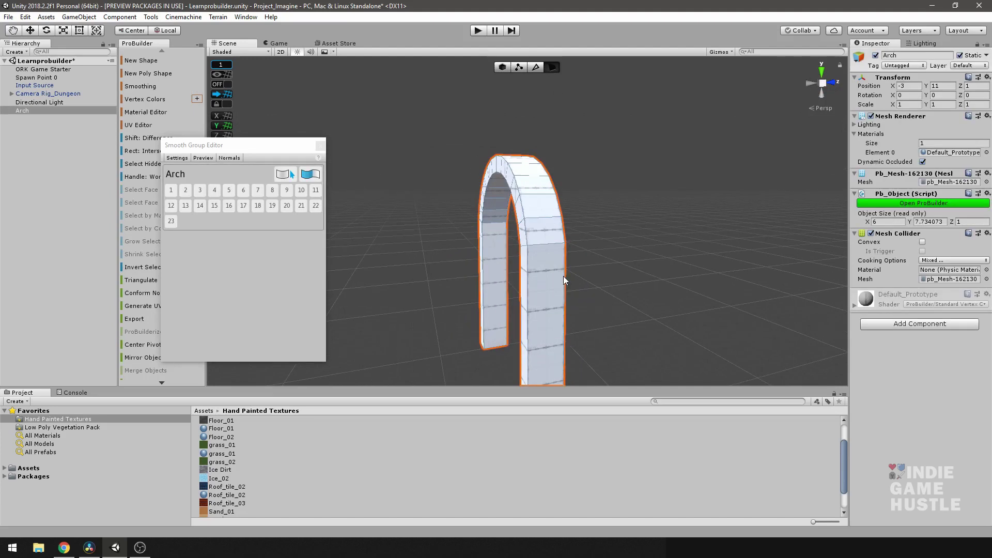
{"action": "left_click", "coordinate": [557, 270]}
{"action": "left_click", "coordinate": [548, 225], "text": "shift"}
{"action": "left_click", "coordinate": [540, 196], "text": "shift"}
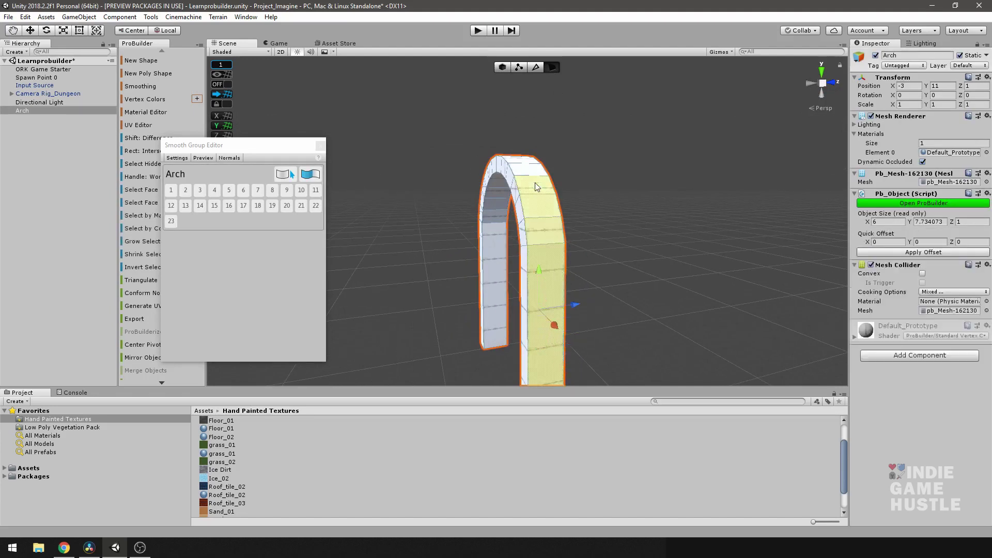
{"action": "left_click", "coordinate": [532, 164], "text": "shift"}
{"action": "left_click_drag", "start_coordinate": [532, 164], "coordinate": [576, 132], "text": "alt"}
Add the outer faces over the top and down the left leg, then assign smoothing group 1.
{"action": "left_click", "coordinate": [561, 150], "text": "shift"}
{"action": "left_click", "coordinate": [545, 169], "text": "shift"}
{"action": "left_click", "coordinate": [525, 192], "text": "shift"}
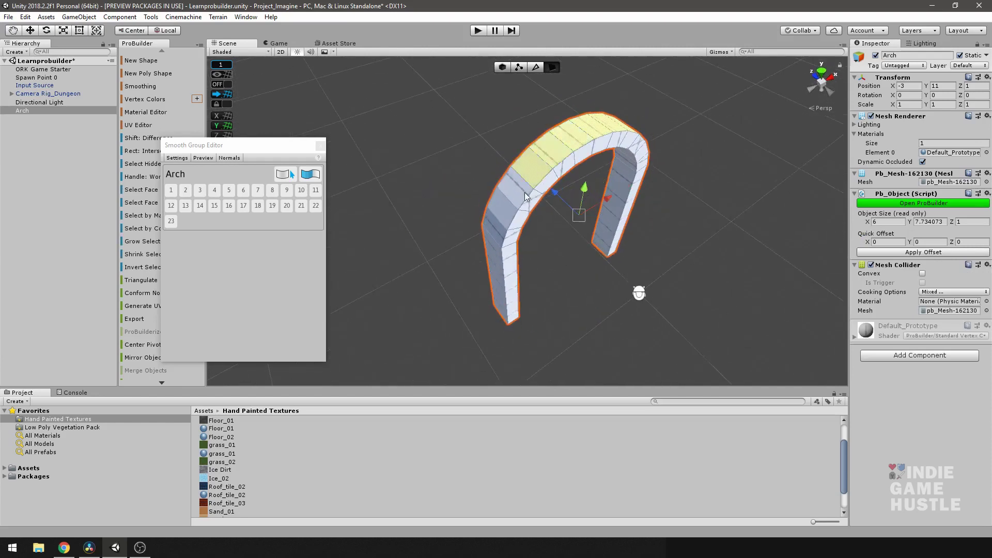
{"action": "left_click", "coordinate": [509, 213], "text": "shift"}
{"action": "left_click", "coordinate": [494, 243], "text": "shift"}
{"action": "left_click", "coordinate": [494, 260], "text": "shift"}
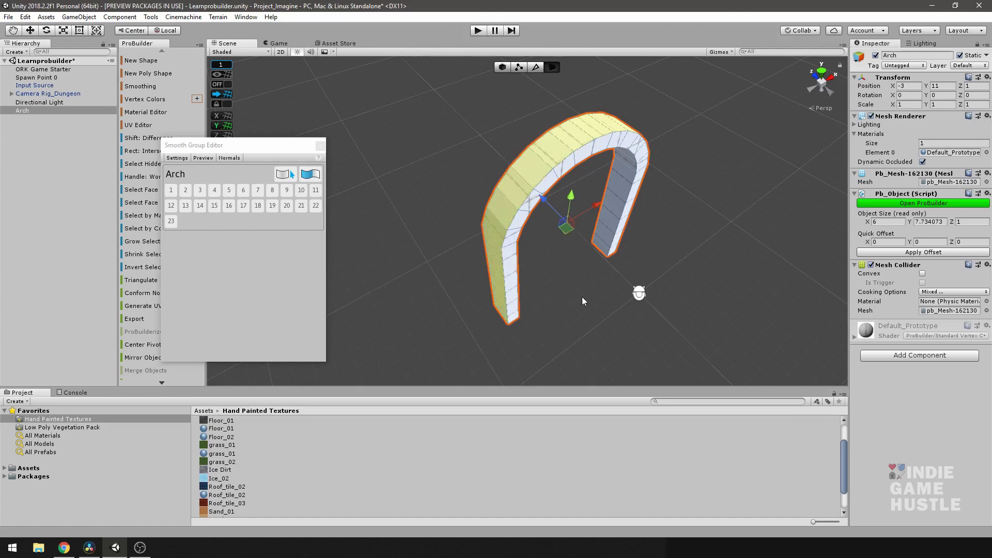
{"action": "left_click_drag", "start_coordinate": [582, 296], "coordinate": [570, 250], "text": "alt"}
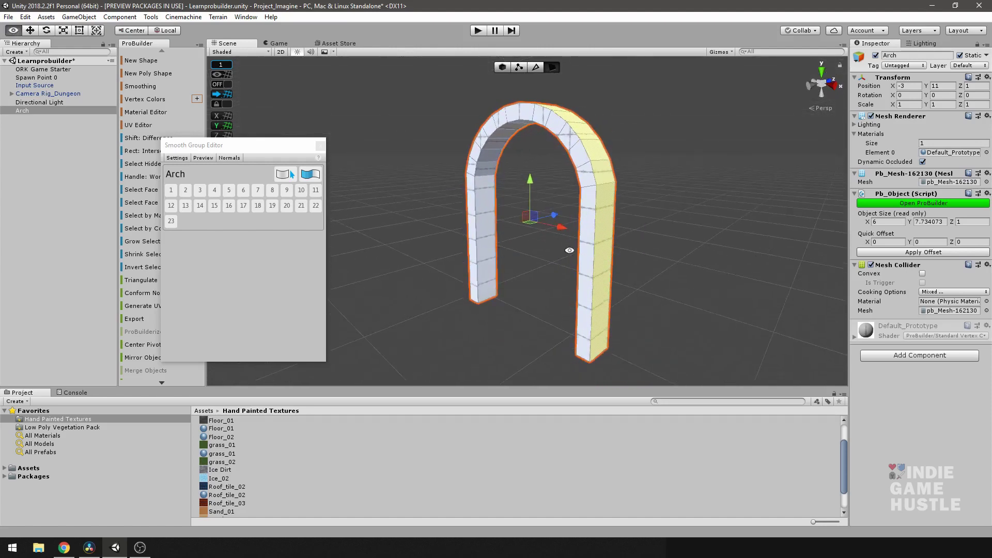
{"action": "left_click", "coordinate": [171, 191]}
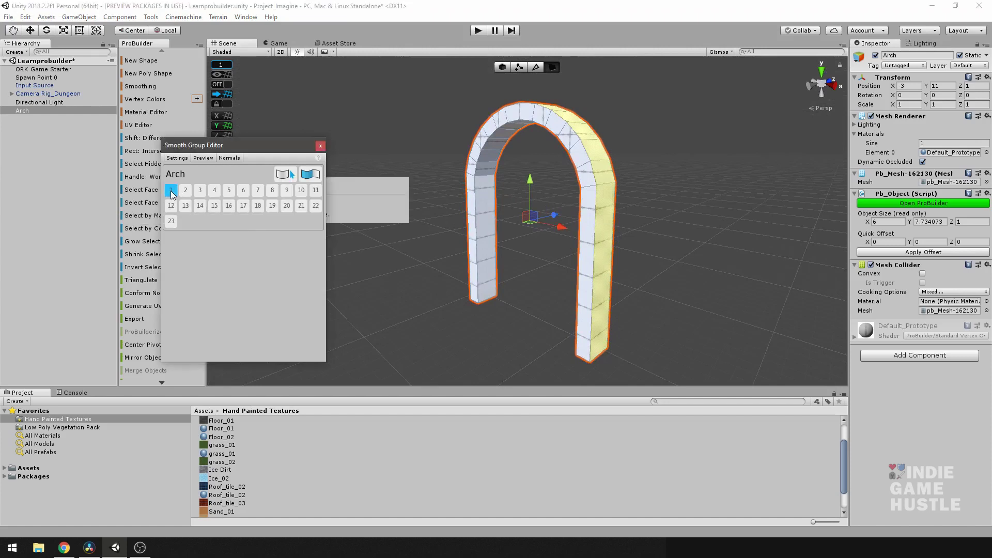
{"action": "left_click", "coordinate": [504, 67]}
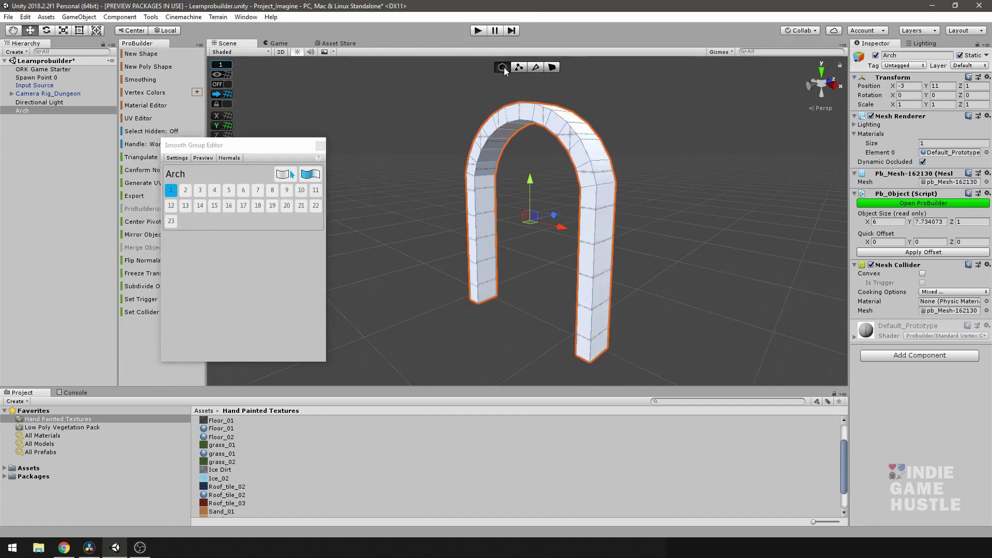
{"action": "left_click_drag", "start_coordinate": [683, 168], "coordinate": [598, 228], "text": "alt"}
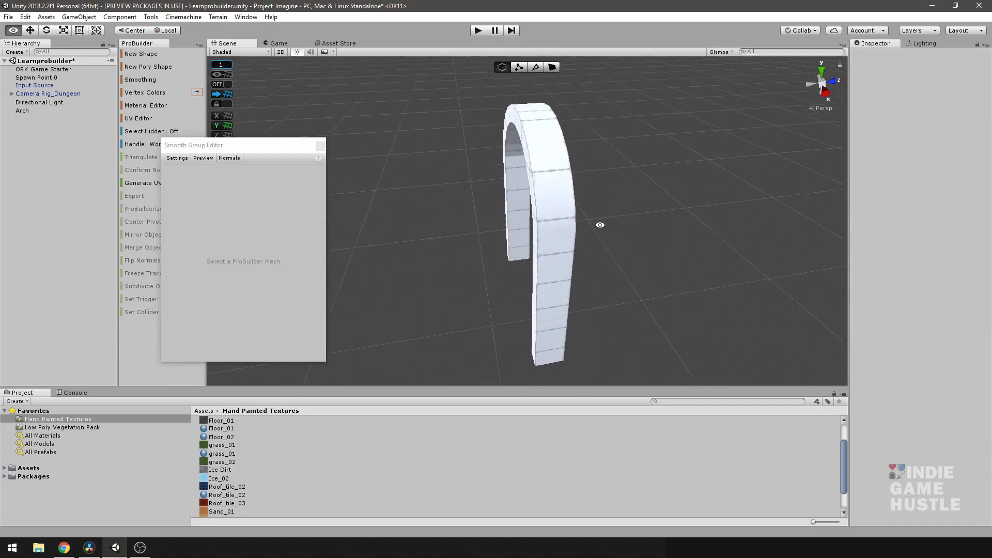
{"action": "left_click_drag", "start_coordinate": [539, 114], "coordinate": [542, 125], "text": "alt"}
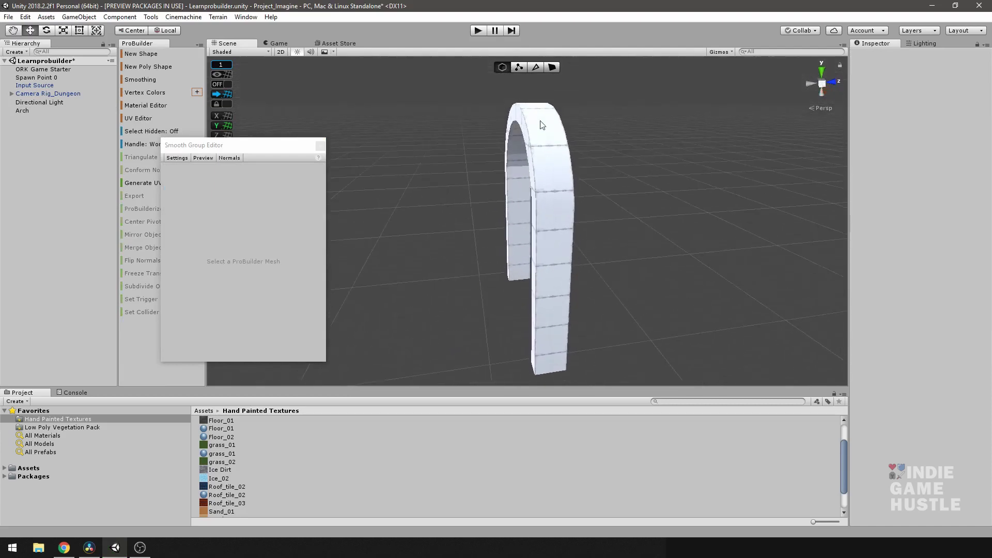
{"action": "left_click_drag", "start_coordinate": [558, 302], "coordinate": [541, 202], "text": "alt"}
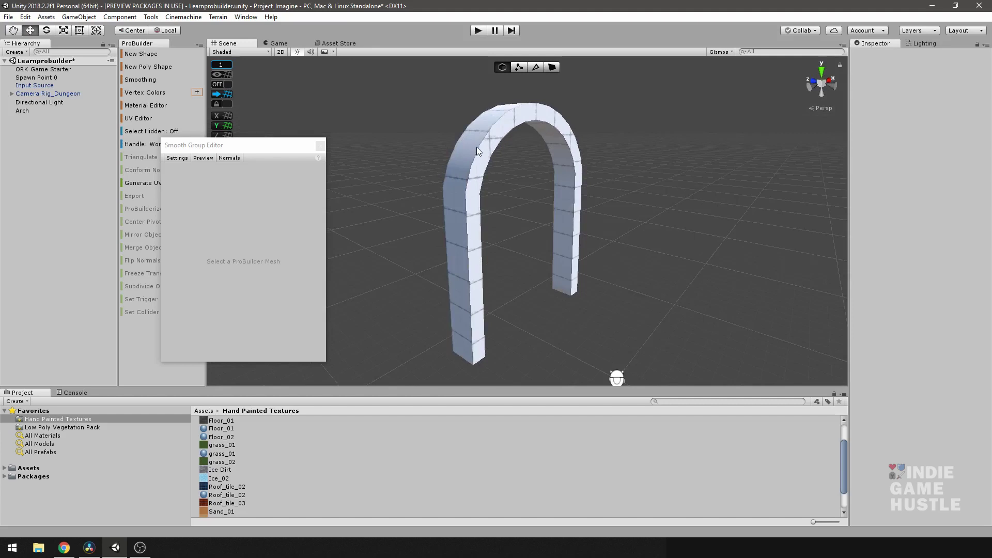
{"action": "left_click_drag", "start_coordinate": [476, 148], "coordinate": [486, 196], "text": "alt"}
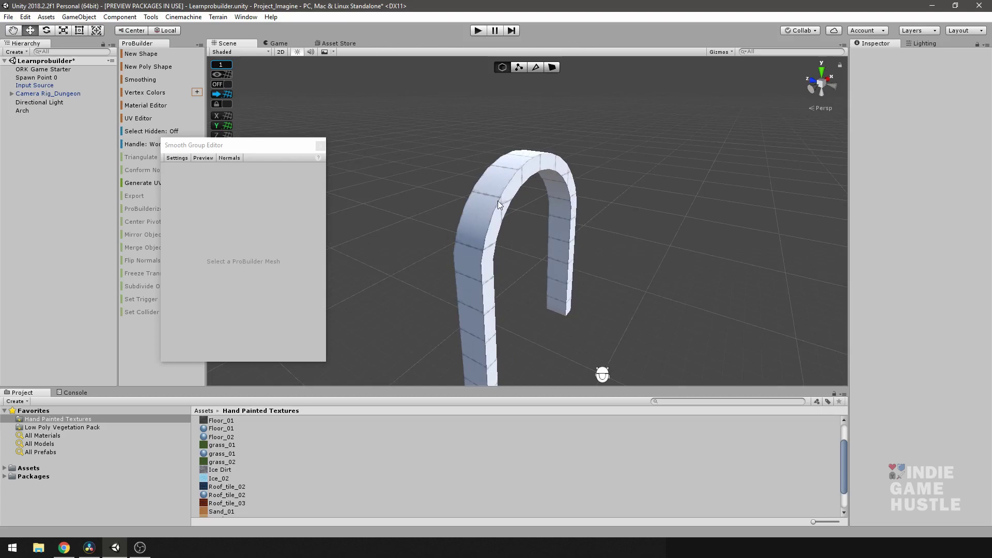
{"action": "left_click_drag", "start_coordinate": [544, 213], "coordinate": [419, 228], "text": "alt"}
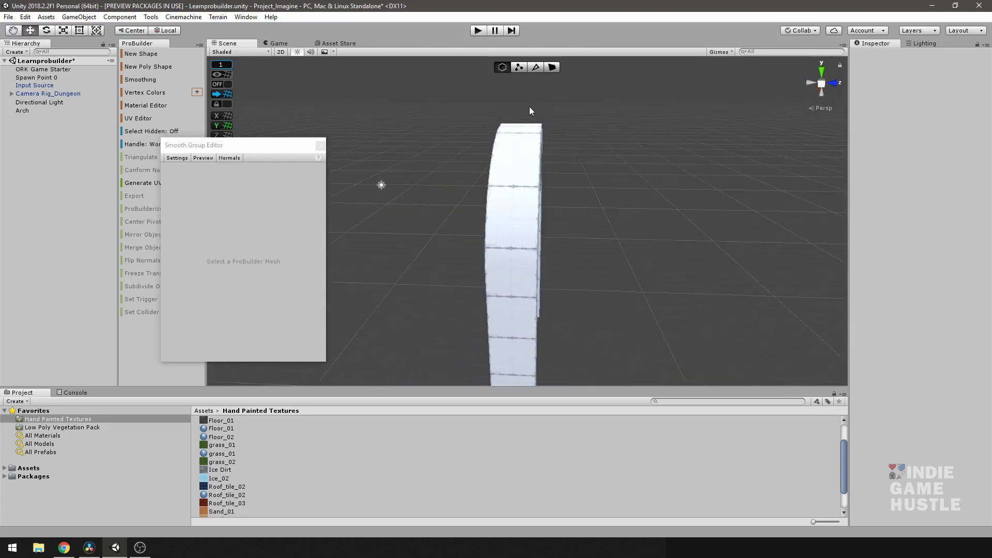
{"action": "left_click_drag", "start_coordinate": [514, 241], "coordinate": [627, 149], "text": "alt"}
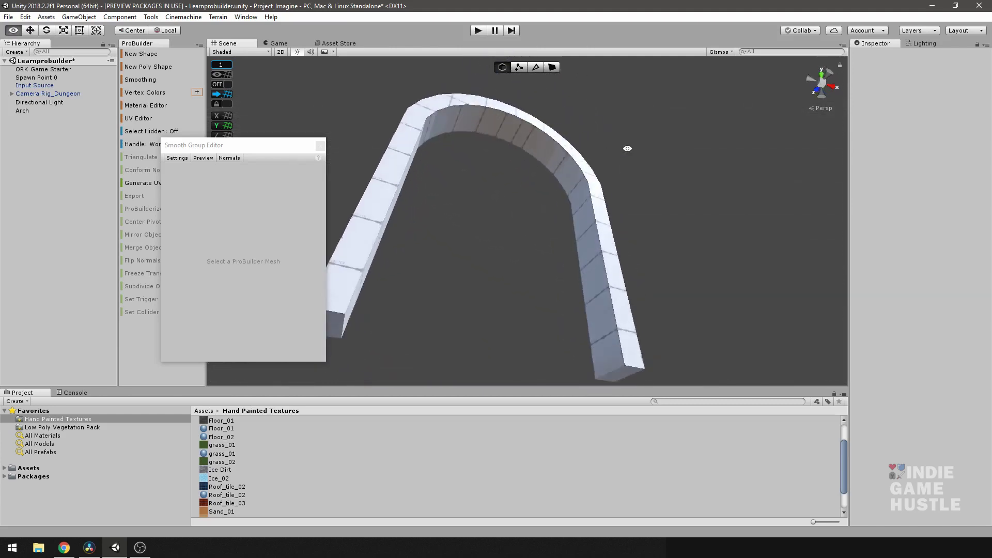
Enter face mode and shift-select the inner faces from the right leg over the arch's top.
{"action": "left_click", "coordinate": [553, 67]}
{"action": "left_click", "coordinate": [541, 144]}
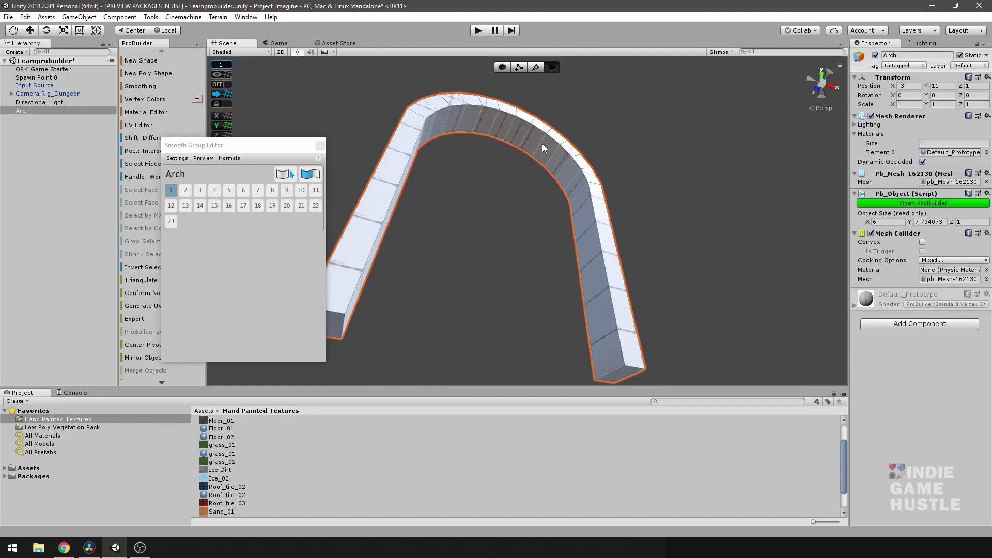
{"action": "left_click", "coordinate": [587, 216]}
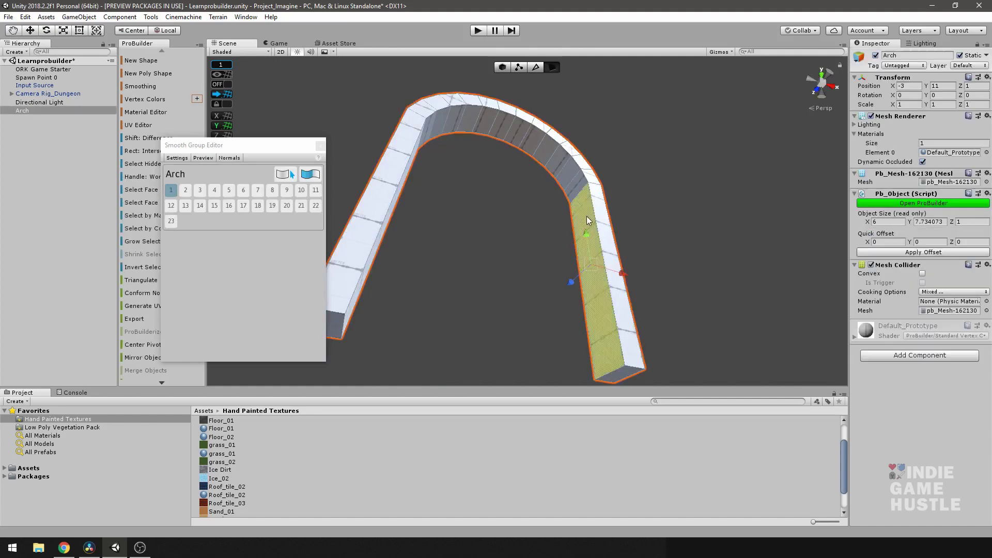
{"action": "left_click", "coordinate": [549, 151], "text": "shift"}
{"action": "left_click", "coordinate": [536, 141], "text": "shift"}
{"action": "left_click", "coordinate": [517, 133], "text": "shift"}
{"action": "left_click", "coordinate": [501, 124], "text": "shift"}
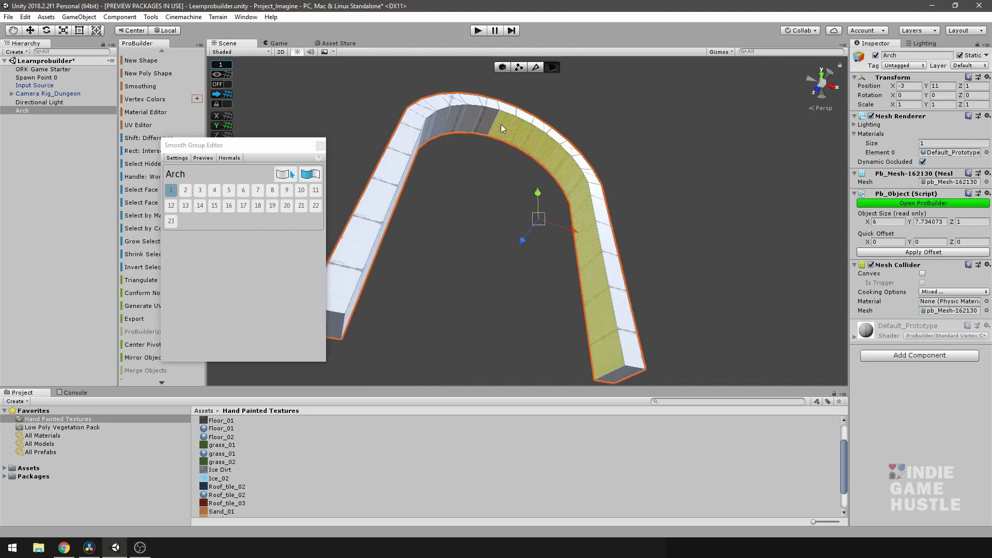
{"action": "left_click", "coordinate": [481, 122], "text": "shift"}
{"action": "left_click", "coordinate": [461, 122], "text": "shift"}
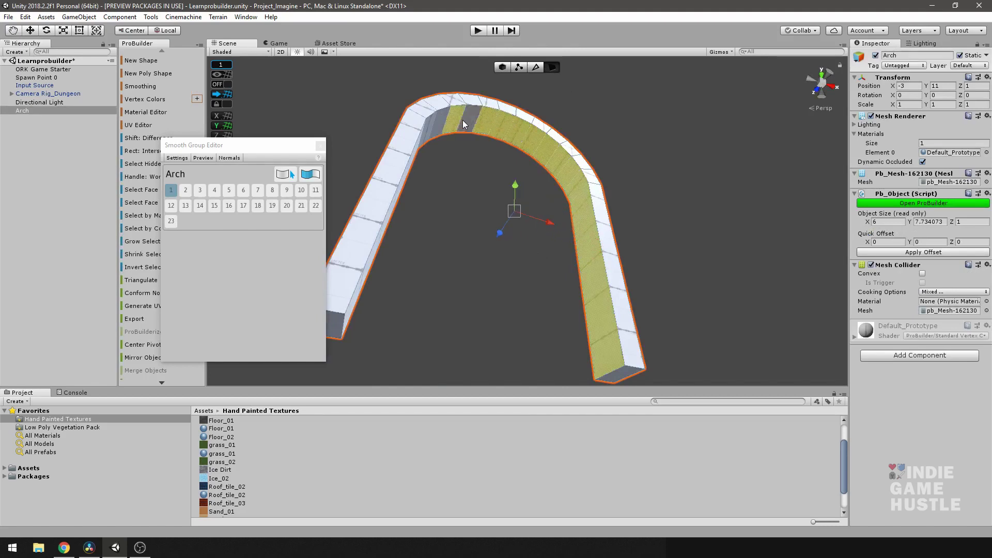
Add the left leg's inner faces and assign all inner faces to smoothing group 2.
{"action": "left_click_drag", "start_coordinate": [466, 120], "coordinate": [267, 239], "text": "alt"}
{"action": "double_click", "coordinate": [422, 205], "text": "shift"}
{"action": "left_click_drag", "start_coordinate": [430, 224], "coordinate": [253, 247], "text": "alt"}
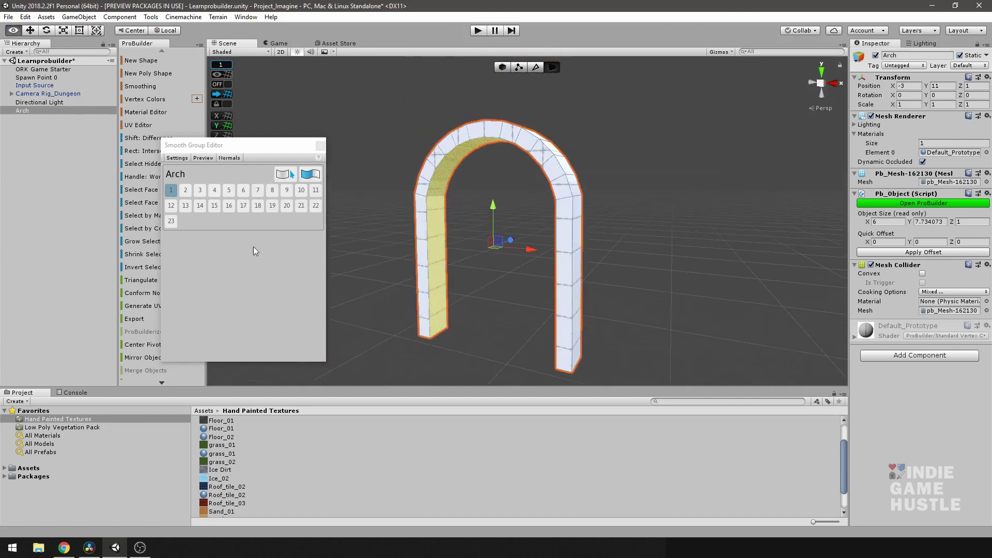
{"action": "left_click", "coordinate": [185, 190]}
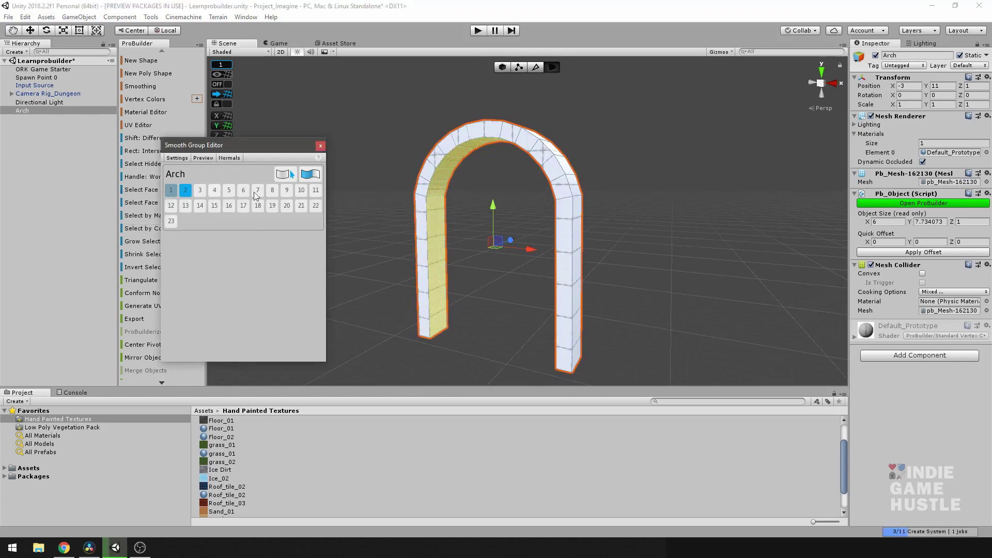
{"action": "left_click", "coordinate": [585, 166]}
{"action": "left_click", "coordinate": [501, 67]}
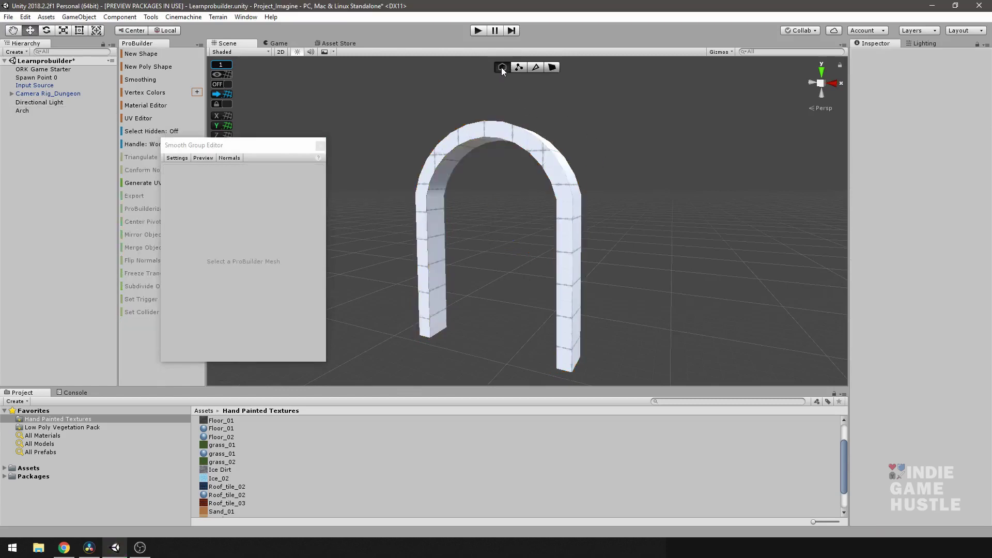
{"action": "left_click_drag", "start_coordinate": [625, 152], "coordinate": [567, 107], "text": "alt"}
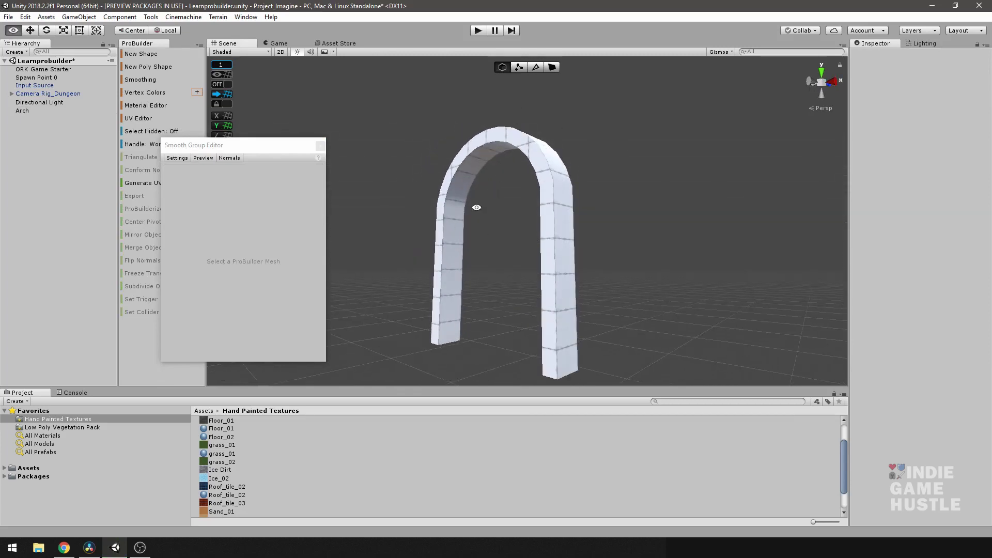
{"action": "left_click_drag", "start_coordinate": [476, 209], "coordinate": [620, 211], "text": "alt"}
{"action": "scroll", "coordinate": [595, 187], "scroll_direction": "down", "scroll_amount": 3}
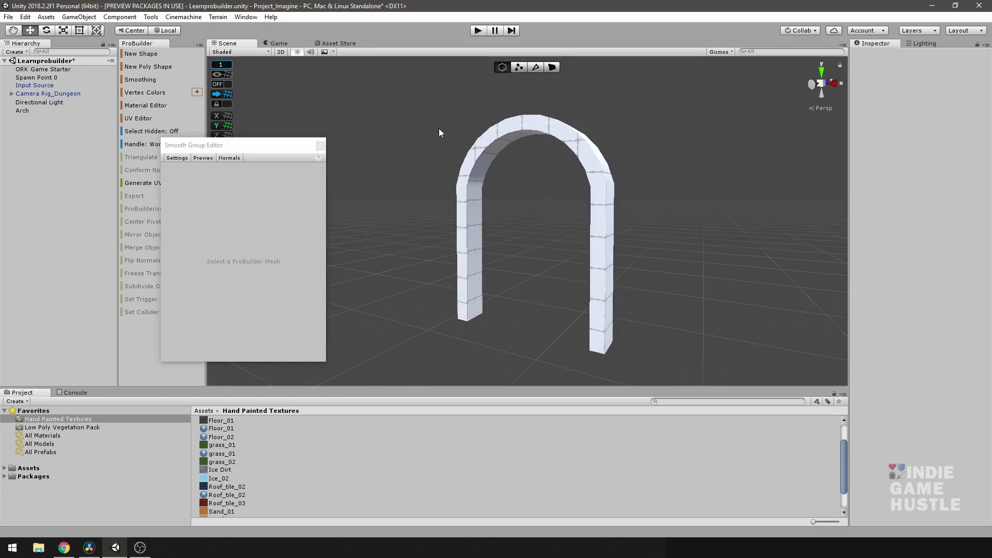
{"action": "left_click_drag", "start_coordinate": [439, 128], "coordinate": [549, 200], "text": "alt"}
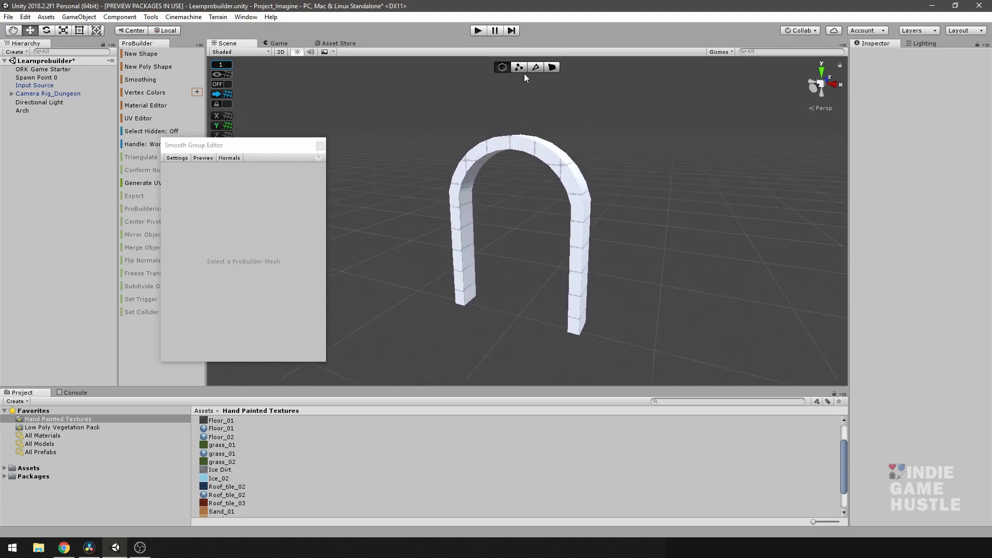
{"action": "left_click", "coordinate": [498, 148]}
{"action": "left_click_drag", "start_coordinate": [497, 150], "coordinate": [507, 230], "text": "alt"}
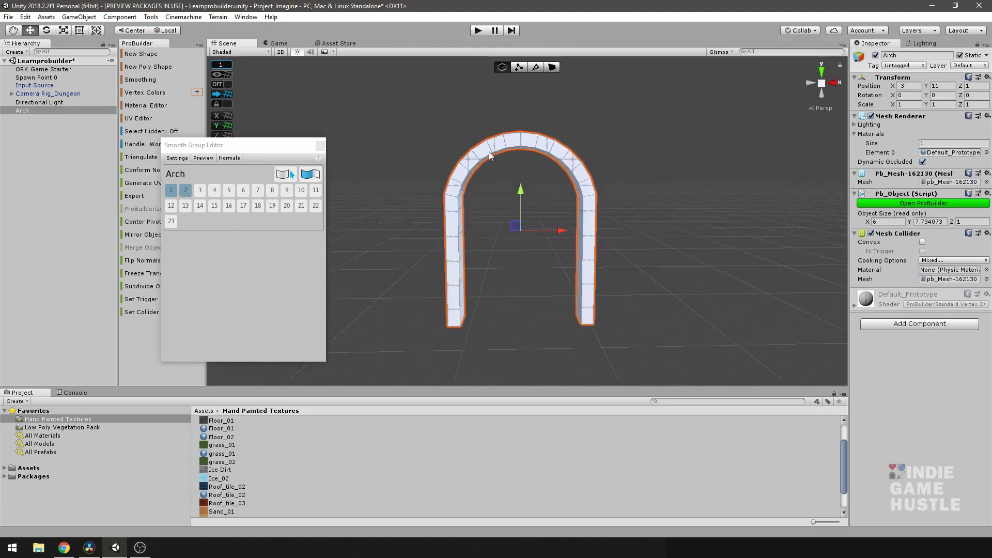
Delete the arch and build an Icosahedron with radius 1 and 1 subdivision.
{"action": "key", "text": "Delete"}
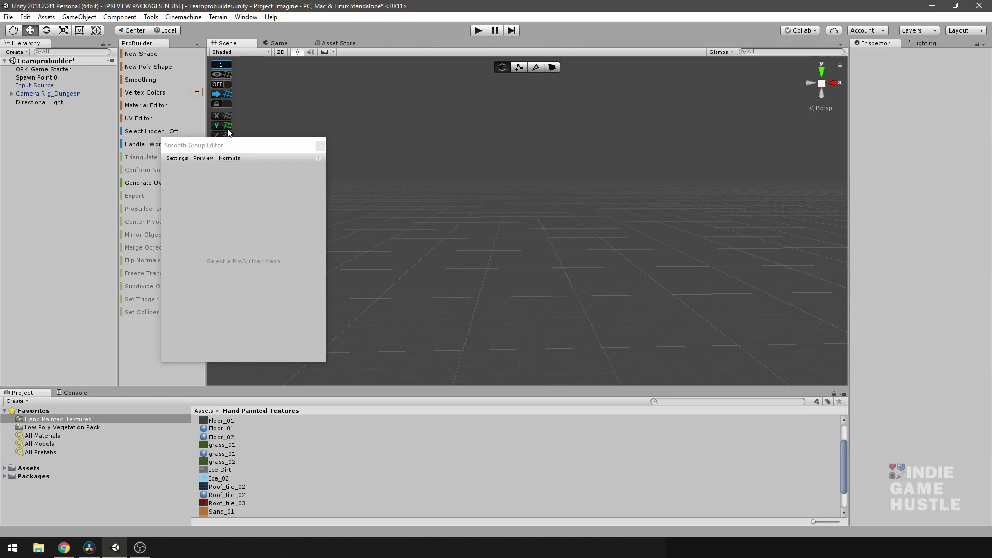
{"action": "left_click", "coordinate": [141, 54]}
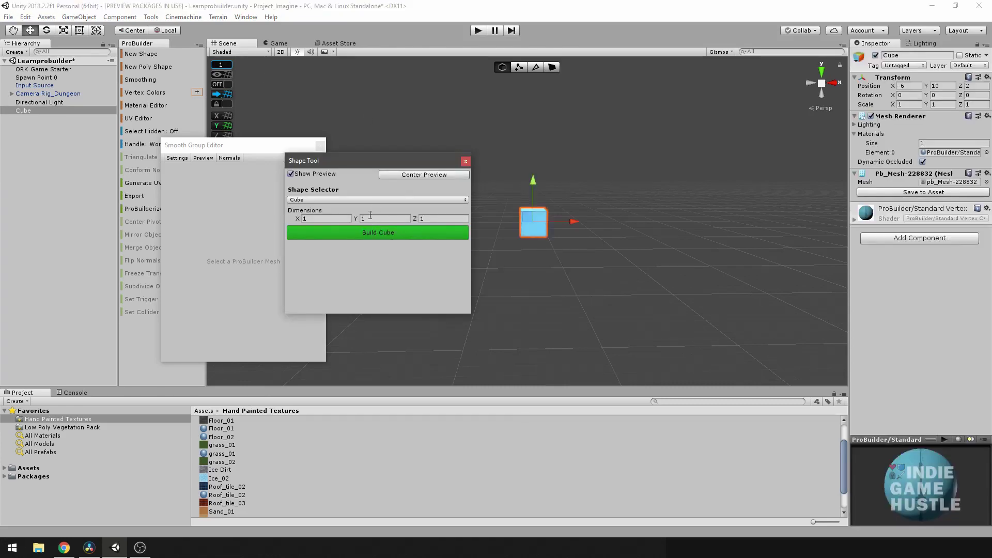
{"action": "left_click", "coordinate": [377, 199]}
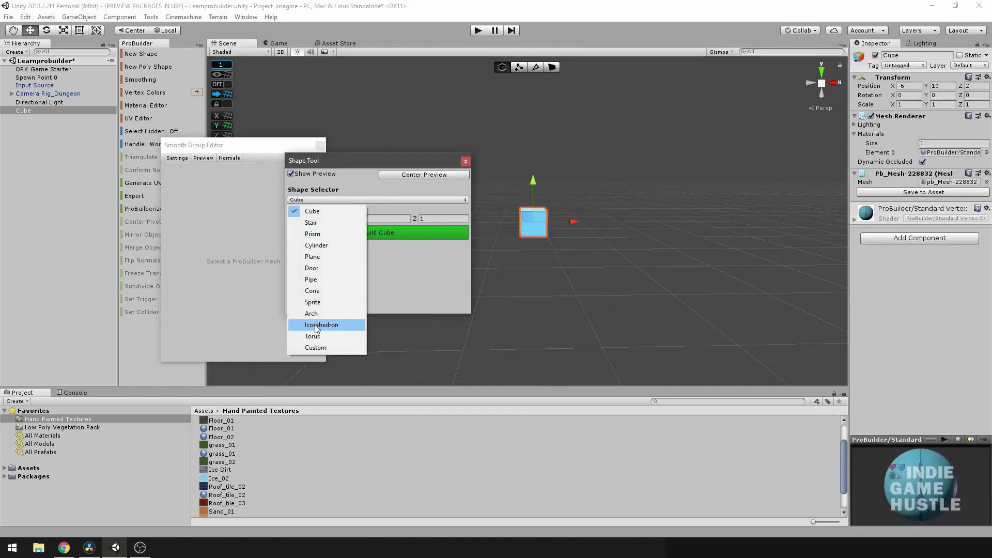
{"action": "left_click", "coordinate": [328, 325]}
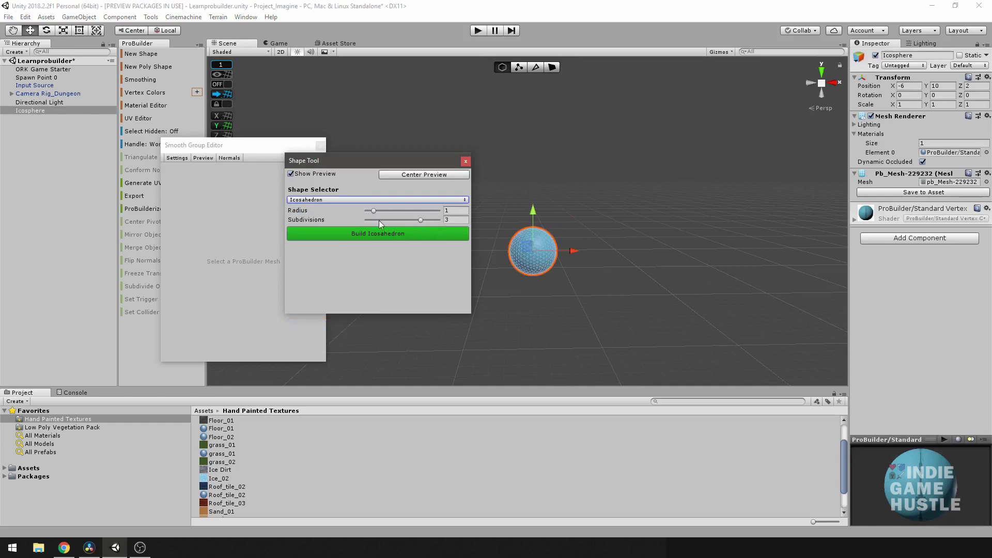
{"action": "left_click_drag", "start_coordinate": [424, 220], "coordinate": [387, 226]}
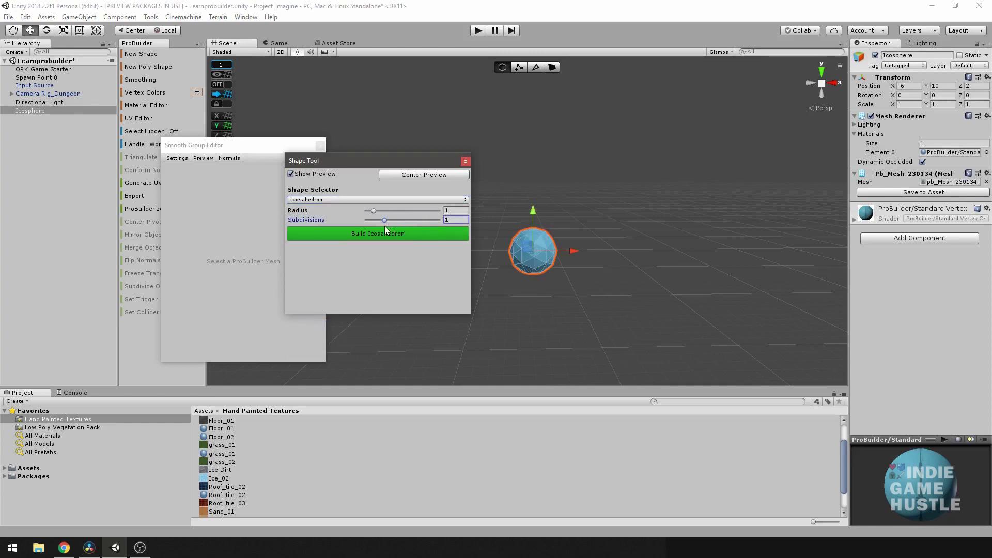
{"action": "scroll", "coordinate": [568, 216], "scroll_direction": "up", "scroll_amount": 6}
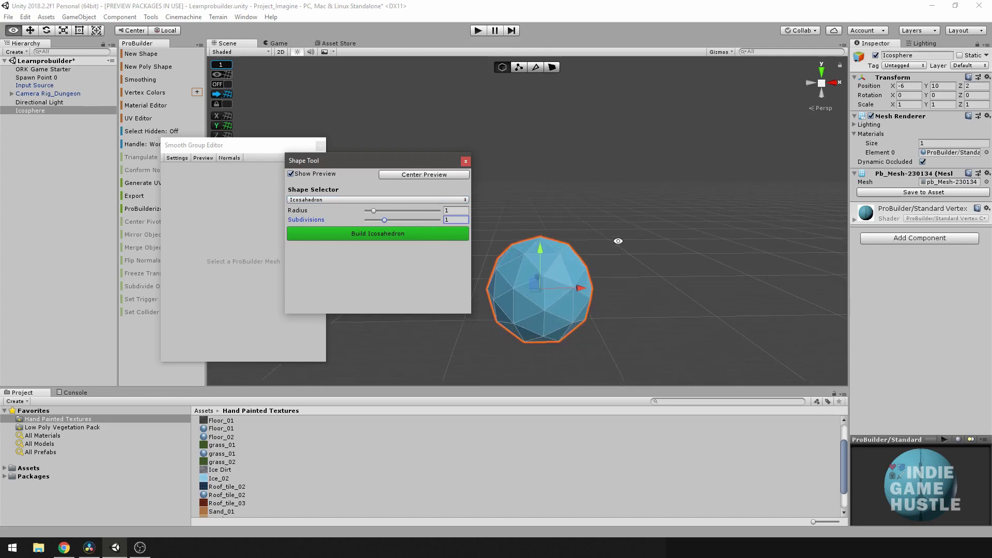
{"action": "left_click_drag", "start_coordinate": [589, 231], "coordinate": [629, 178], "text": "alt"}
{"action": "left_click", "coordinate": [355, 234]}
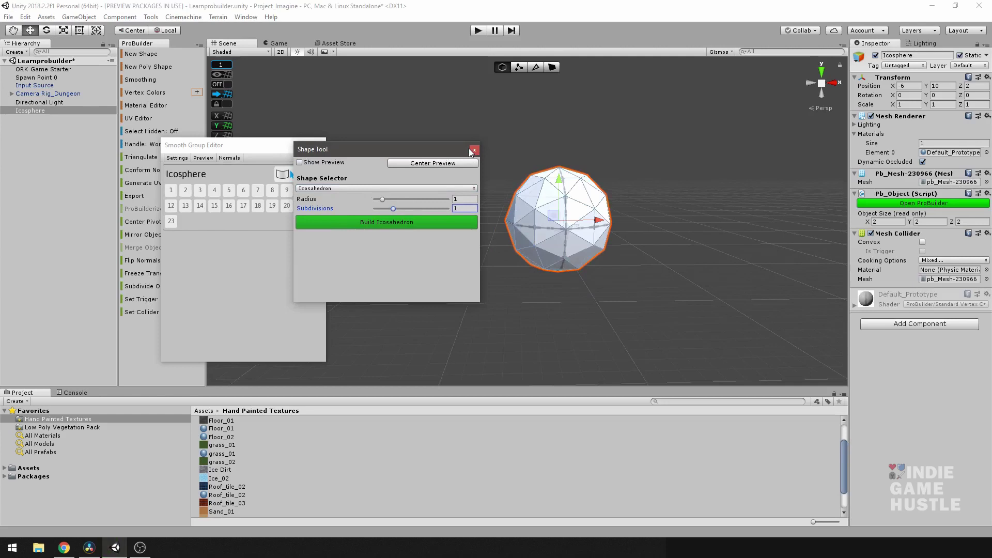
Move the Shape Tool window aside and select the low-poly icosphere.
{"action": "left_click_drag", "start_coordinate": [469, 148], "coordinate": [952, 189]}
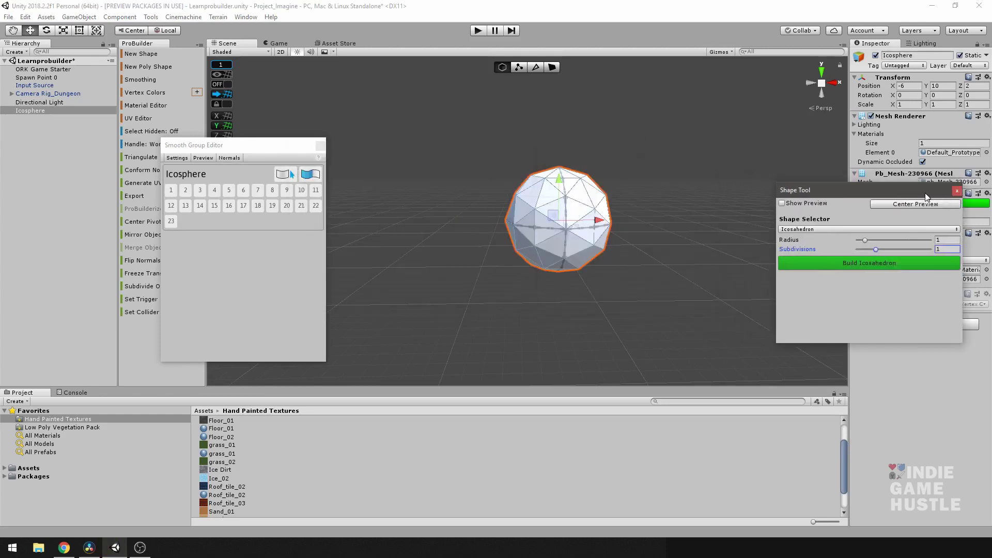
{"action": "left_click_drag", "start_coordinate": [664, 220], "coordinate": [598, 256], "text": "alt"}
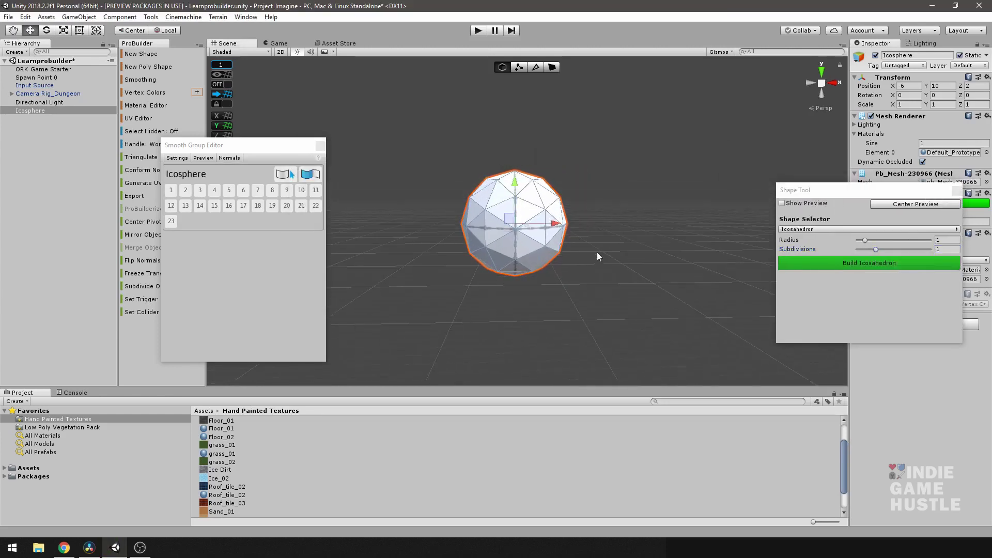
{"action": "left_click", "coordinate": [589, 203]}
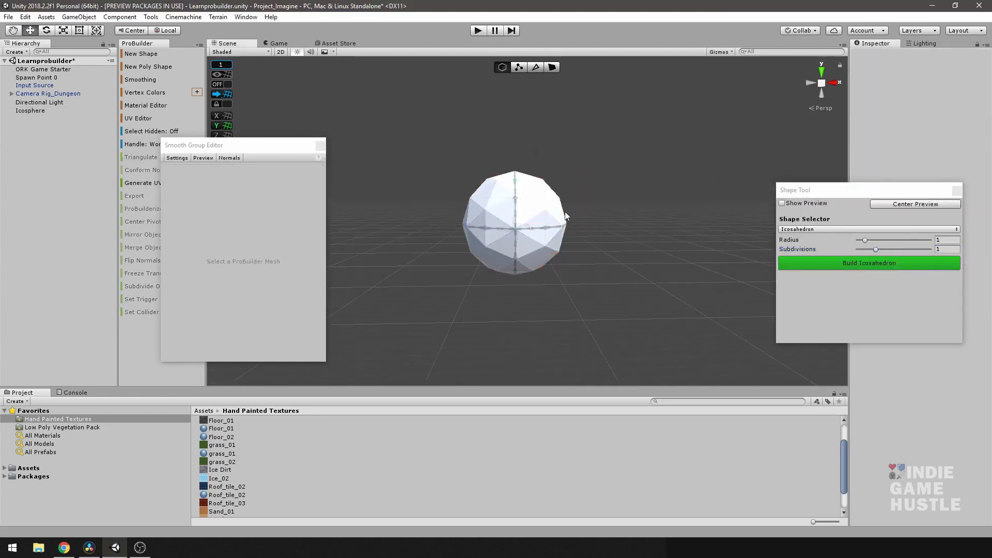
{"action": "left_click_drag", "start_coordinate": [596, 243], "coordinate": [580, 259], "text": "alt"}
{"action": "left_click", "coordinate": [538, 236]}
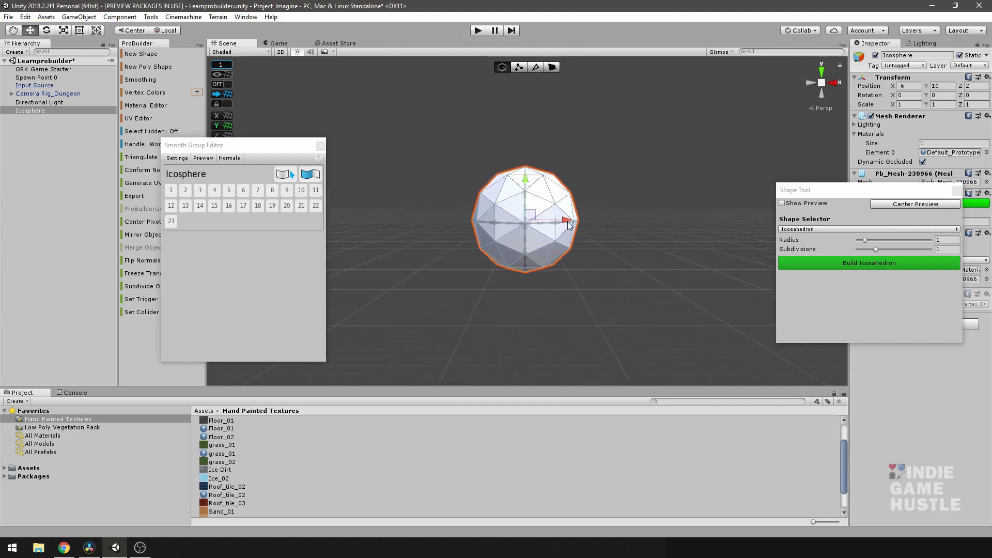
Put the whole icosphere in smoothing group 1, then orbit to inspect its smooth shading.
{"action": "left_click", "coordinate": [171, 193]}
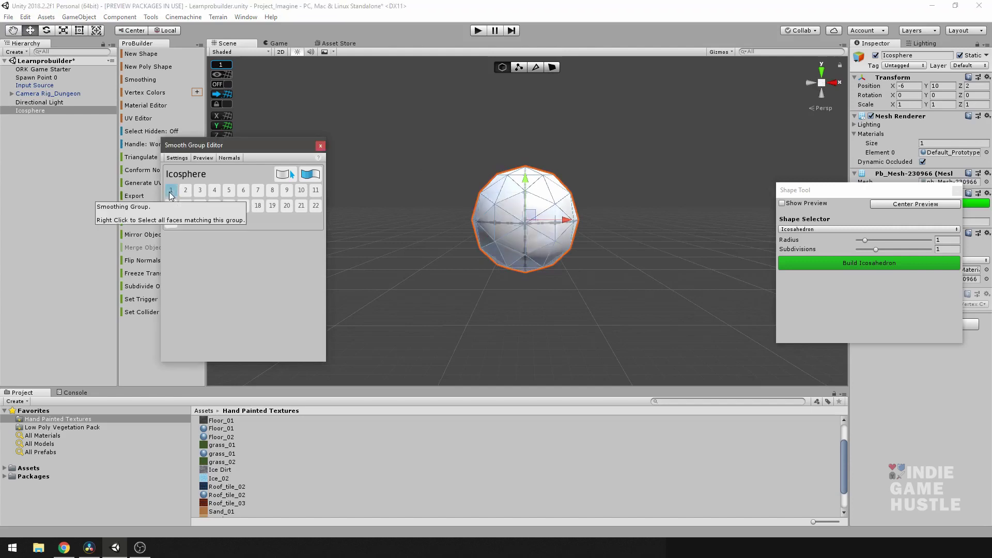
{"action": "left_click", "coordinate": [536, 287]}
{"action": "left_click_drag", "start_coordinate": [594, 272], "coordinate": [594, 243], "text": "alt"}
{"action": "left_click_drag", "start_coordinate": [456, 279], "coordinate": [525, 185], "text": "alt"}
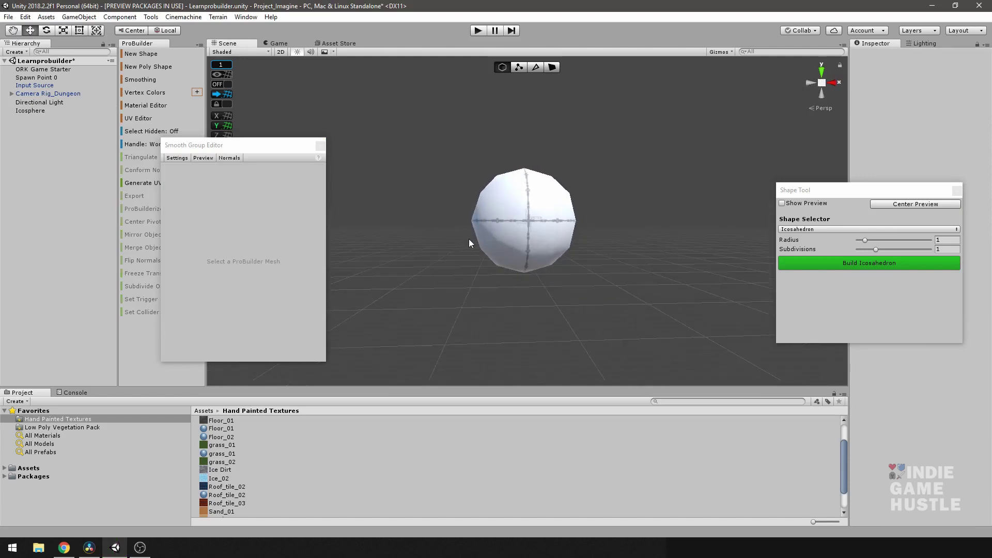
{"action": "mouse_move", "coordinate": [635, 239]}
{"action": "left_mouse_down", "text": "alt"}
{"action": "mouse_move", "coordinate": [443, 250]}
{"action": "mouse_move", "coordinate": [640, 245]}
{"action": "mouse_move", "coordinate": [572, 149]}
{"action": "mouse_move", "coordinate": [607, 240]}
{"action": "mouse_move", "coordinate": [629, 243]}
{"action": "mouse_move", "coordinate": [556, 252]}
{"action": "left_mouse_up", "text": "alt"}
{"action": "scroll", "coordinate": [588, 252], "scroll_direction": "down", "scroll_amount": 3}
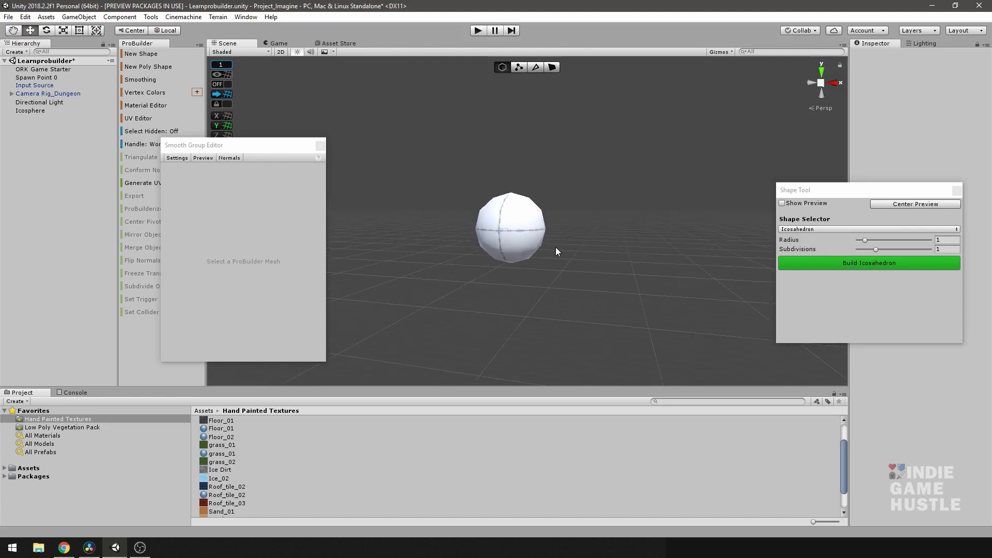
{"action": "mouse_move", "coordinate": [554, 251]}
{"action": "left_mouse_down", "text": "alt"}
{"action": "mouse_move", "coordinate": [499, 269]}
{"action": "mouse_move", "coordinate": [523, 266]}
{"action": "left_mouse_up", "text": "alt"}
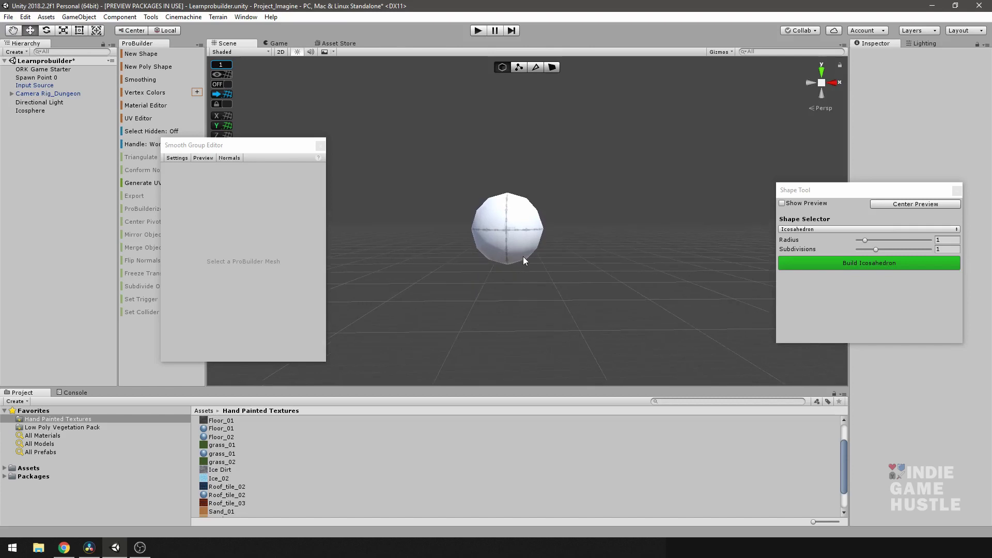
Preview and build a second icosphere with 3 subdivisions.
{"action": "left_click_drag", "start_coordinate": [841, 193], "coordinate": [844, 154]}
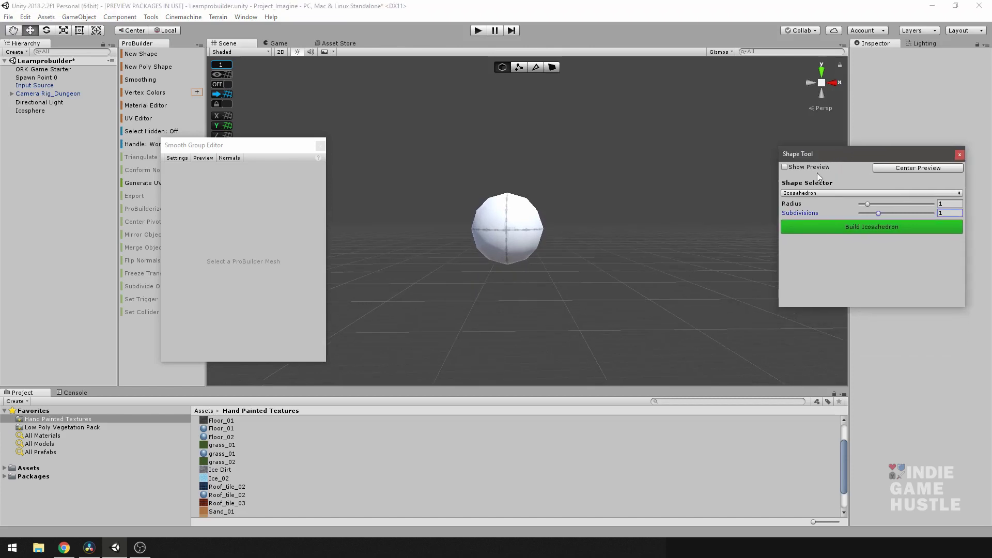
{"action": "left_click", "coordinate": [785, 167]}
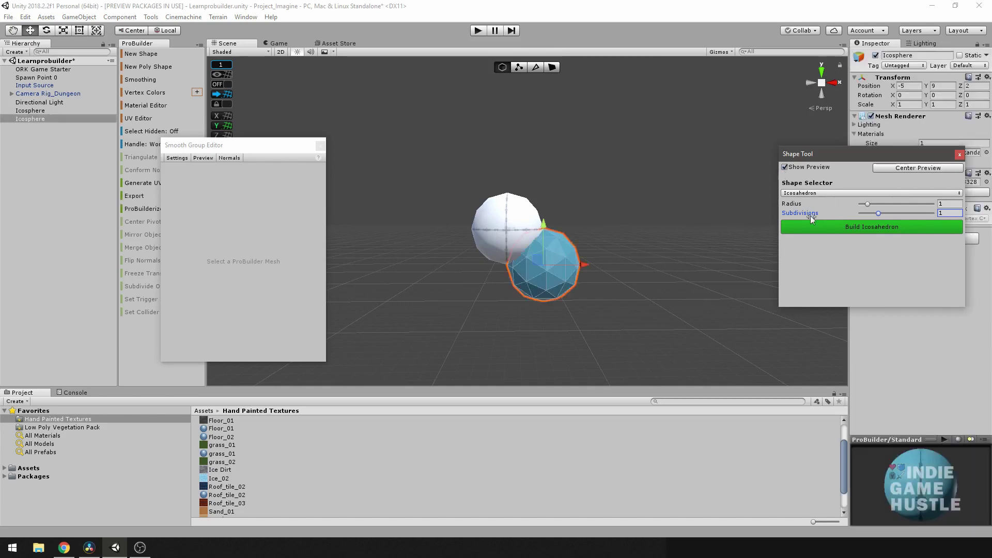
{"action": "left_click_drag", "start_coordinate": [880, 213], "coordinate": [917, 216]}
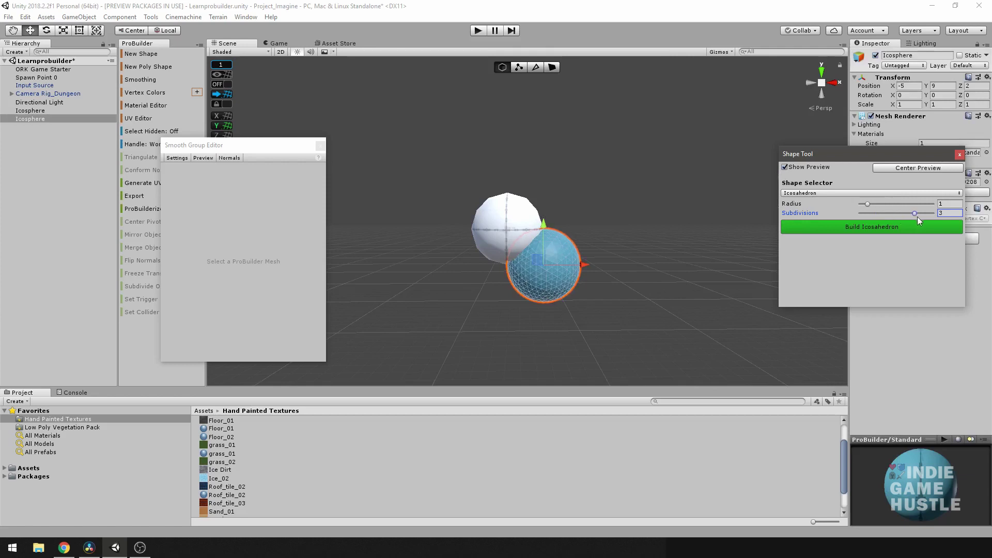
{"action": "left_click", "coordinate": [866, 228]}
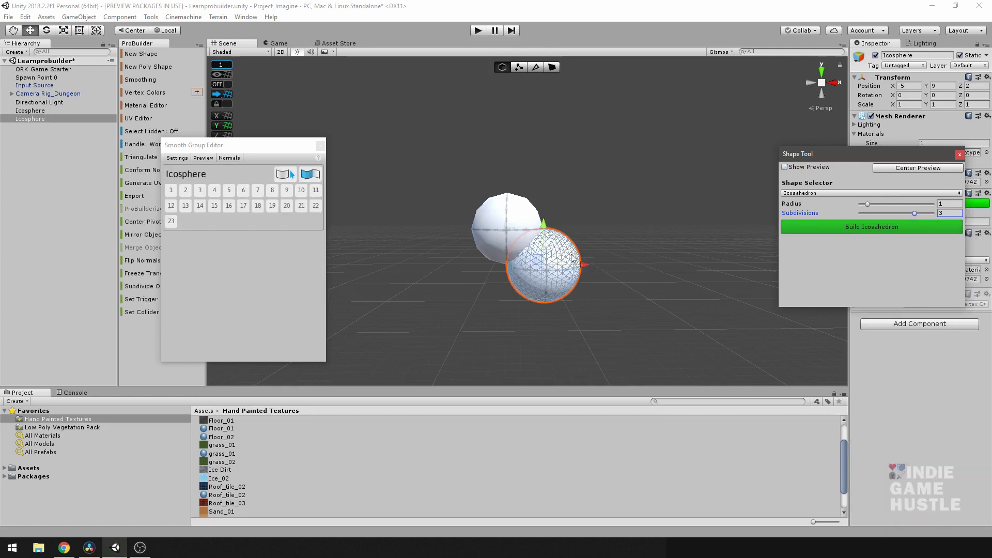
Move the new icosphere right and up, level with the first one.
{"action": "left_click_drag", "start_coordinate": [582, 266], "coordinate": [634, 258]}
{"action": "left_click_drag", "start_coordinate": [595, 224], "coordinate": [602, 194]}
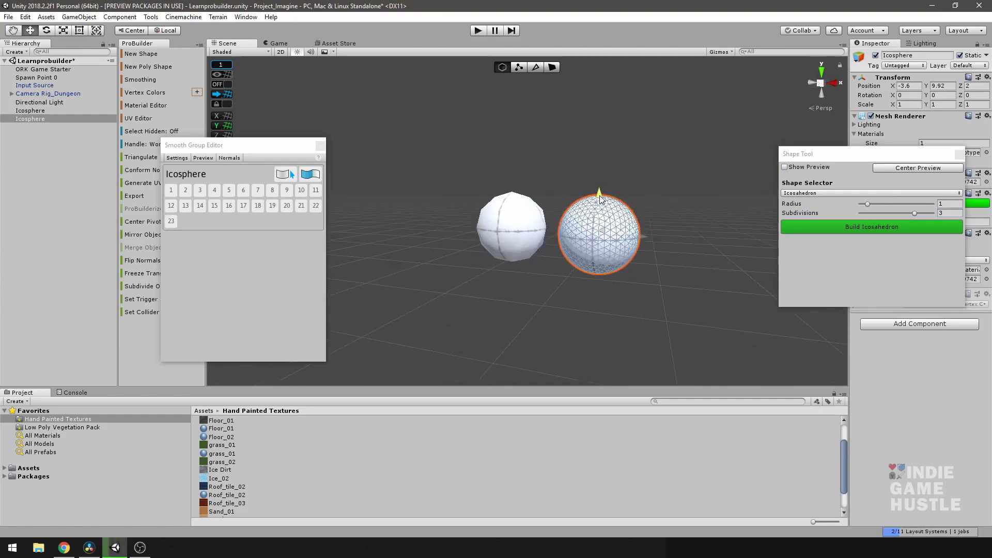
{"action": "left_click", "coordinate": [514, 284]}
Clear smoothing group 1 from the low-subdivision icosphere so its flat facets show.
{"action": "scroll", "coordinate": [590, 263], "scroll_direction": "up", "scroll_amount": 2}
{"action": "scroll", "coordinate": [588, 259], "scroll_direction": "up", "scroll_amount": 2}
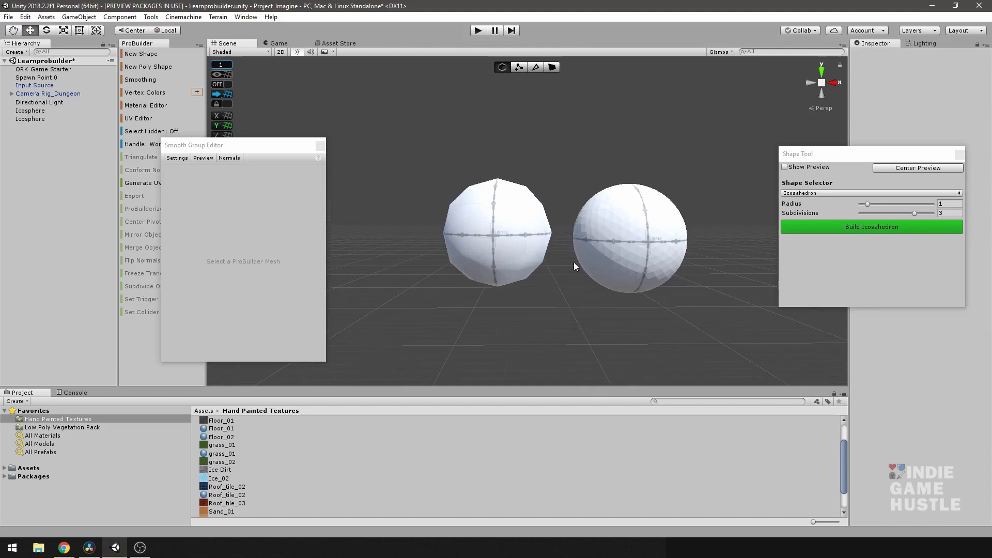
{"action": "left_click", "coordinate": [444, 232]}
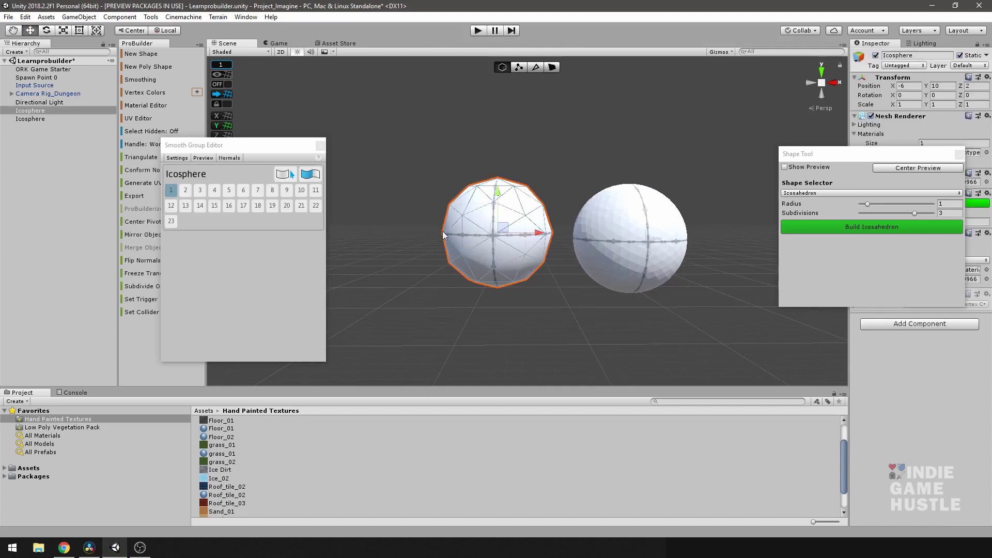
{"action": "left_click", "coordinate": [313, 179]}
{"action": "middle_click_drag", "start_coordinate": [589, 160], "coordinate": [583, 196]}
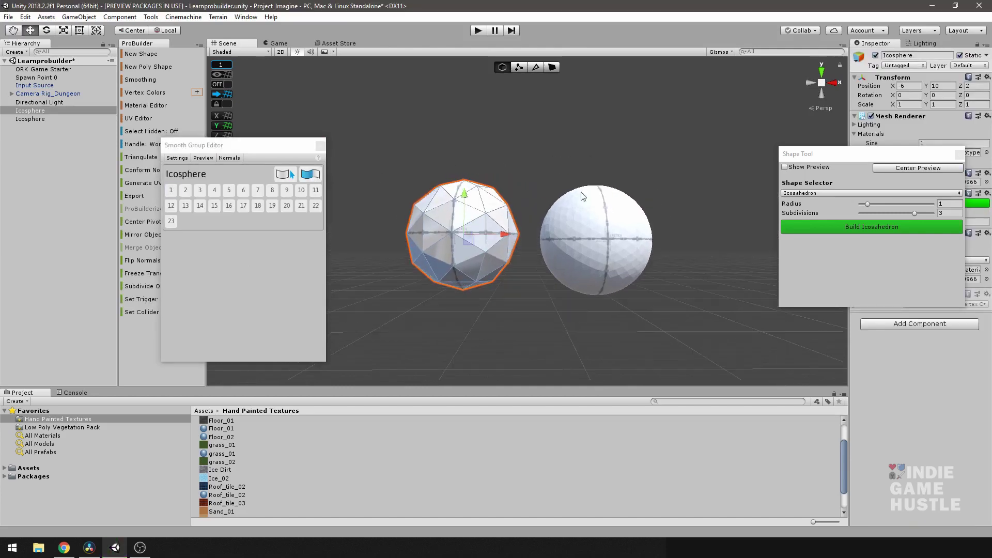
{"action": "left_click", "coordinate": [558, 164]}
Switch the scene view to Iso and nudge the dense icosphere slightly up on Y.
{"action": "left_click", "coordinate": [825, 84]}
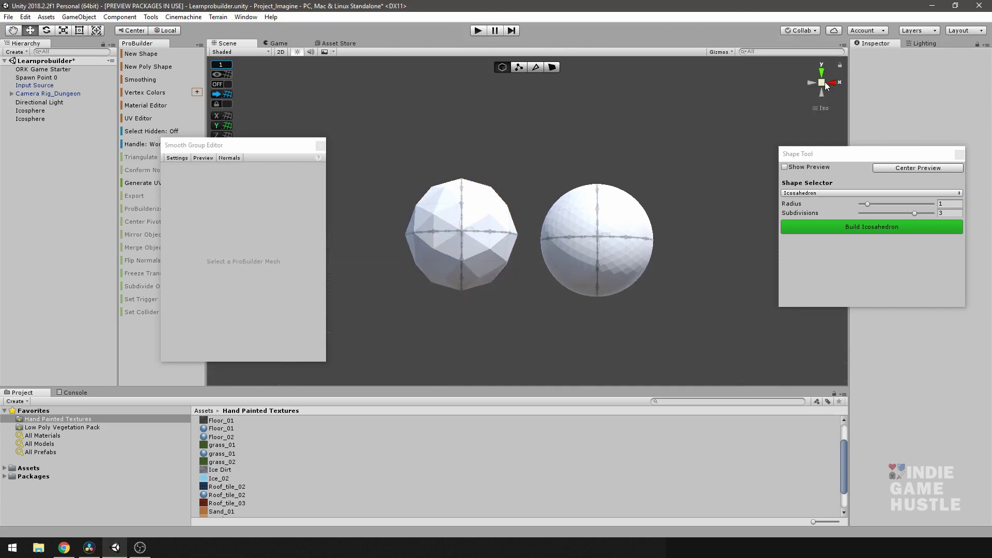
{"action": "left_click", "coordinate": [612, 249]}
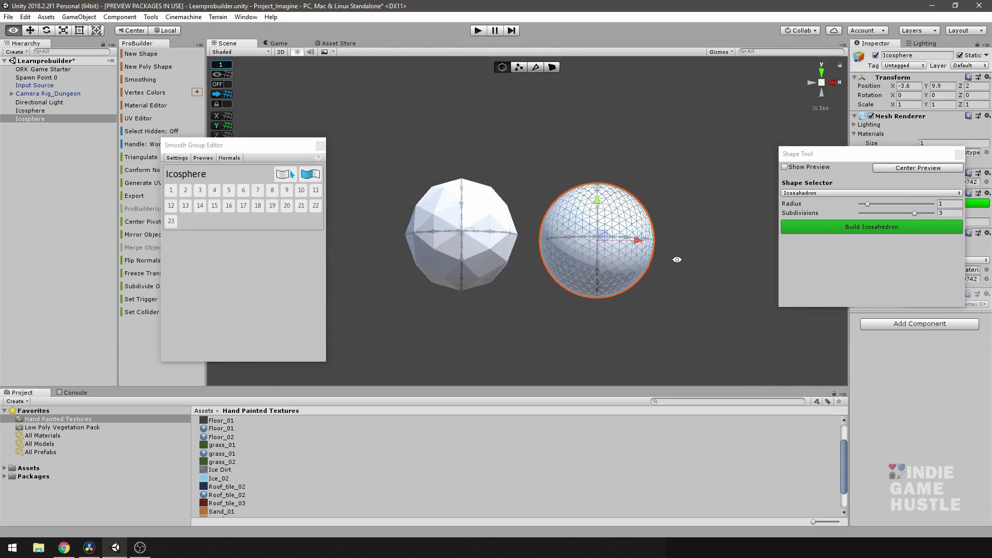
{"action": "left_click_drag", "start_coordinate": [676, 259], "coordinate": [517, 254], "text": "alt"}
{"action": "left_click", "coordinate": [492, 249]}
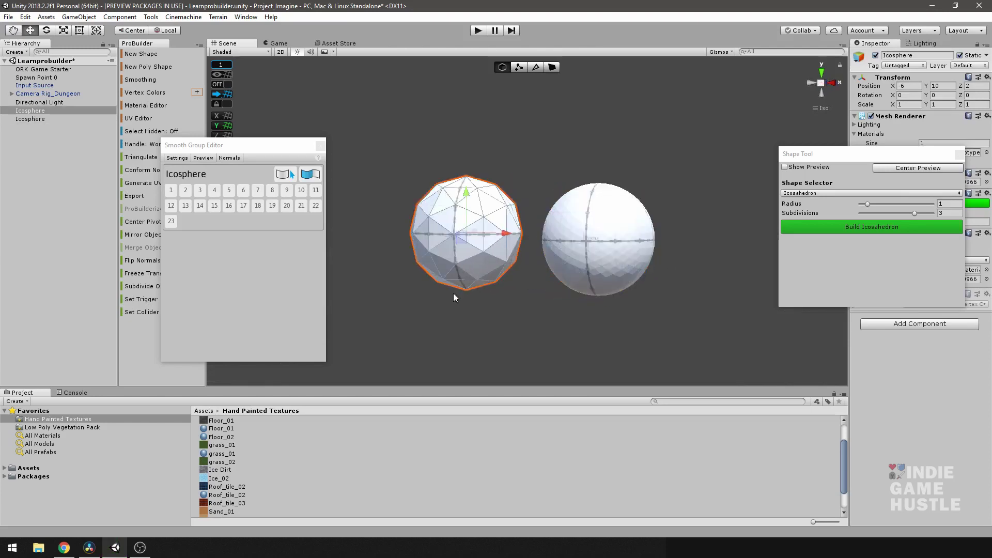
{"action": "left_click", "coordinate": [582, 244]}
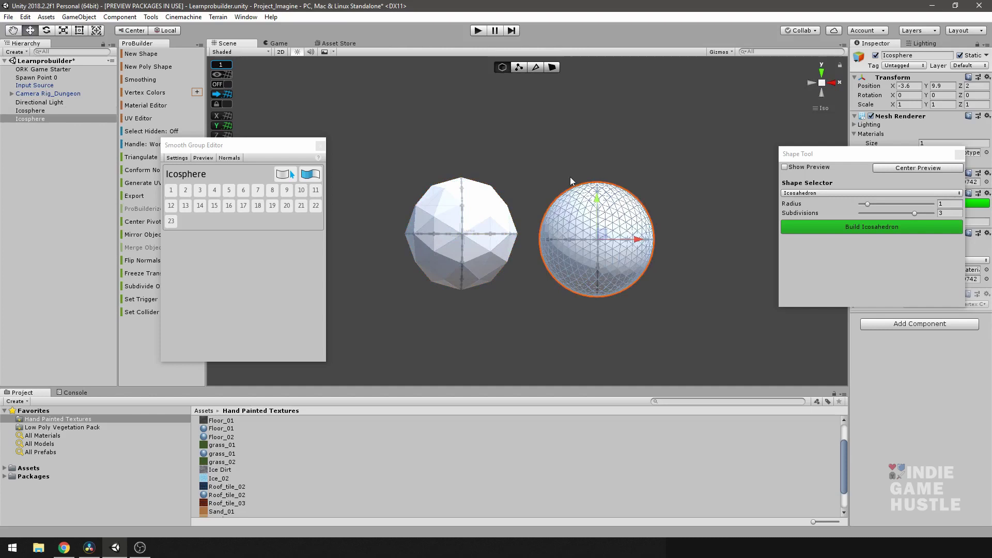
{"action": "left_click_drag", "start_coordinate": [601, 200], "coordinate": [600, 198]}
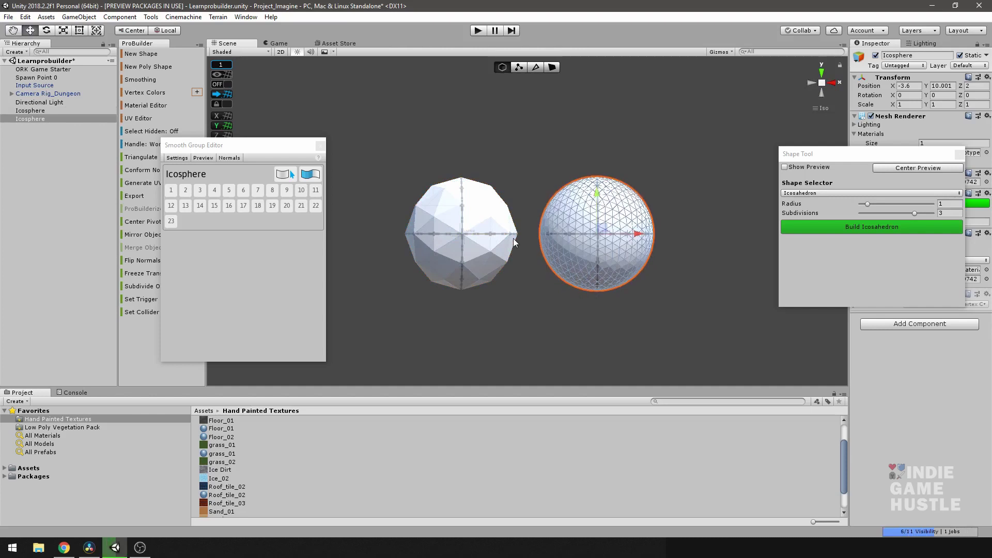
Zoom and orbit to compare the faceted and dense spheres, leaving both deselected.
{"action": "scroll", "coordinate": [513, 239], "scroll_direction": "down", "scroll_amount": 2}
{"action": "scroll", "coordinate": [533, 245], "scroll_direction": "up", "scroll_amount": 1}
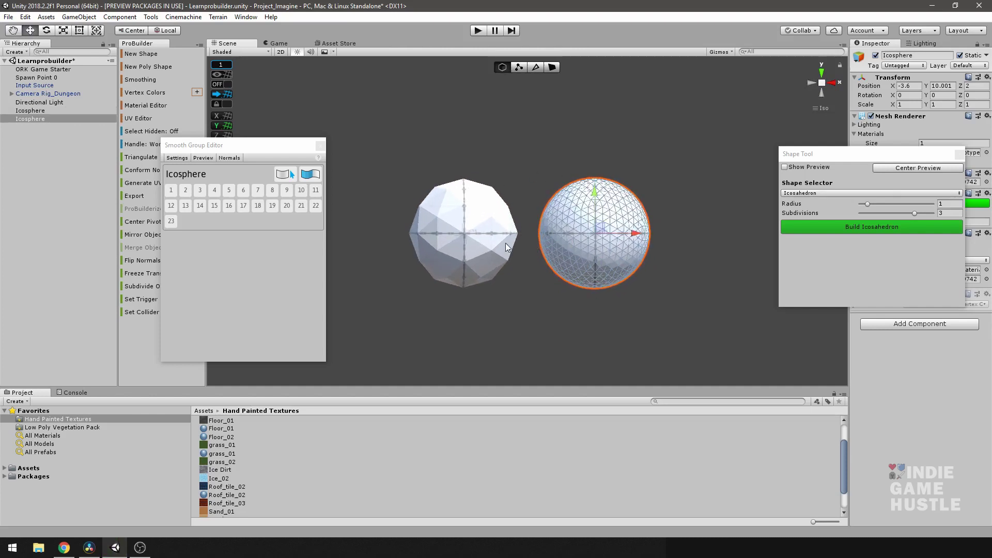
{"action": "mouse_move", "coordinate": [546, 252]}
{"action": "left_mouse_down", "text": "alt"}
{"action": "mouse_move", "coordinate": [509, 255]}
{"action": "mouse_move", "coordinate": [549, 247]}
{"action": "left_mouse_up", "text": "alt"}
{"action": "scroll", "coordinate": [550, 265], "scroll_direction": "down", "scroll_amount": 1}
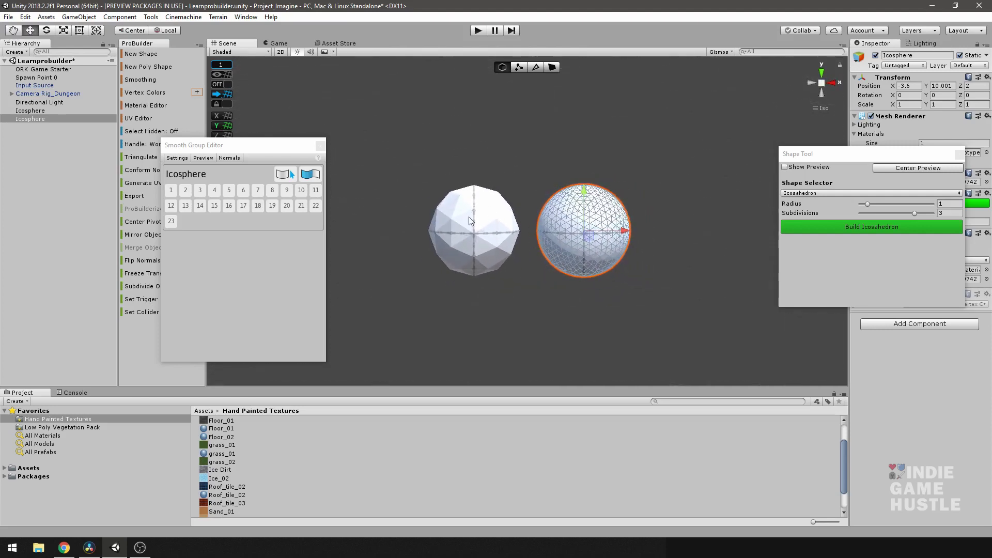
{"action": "left_click", "coordinate": [578, 225]}
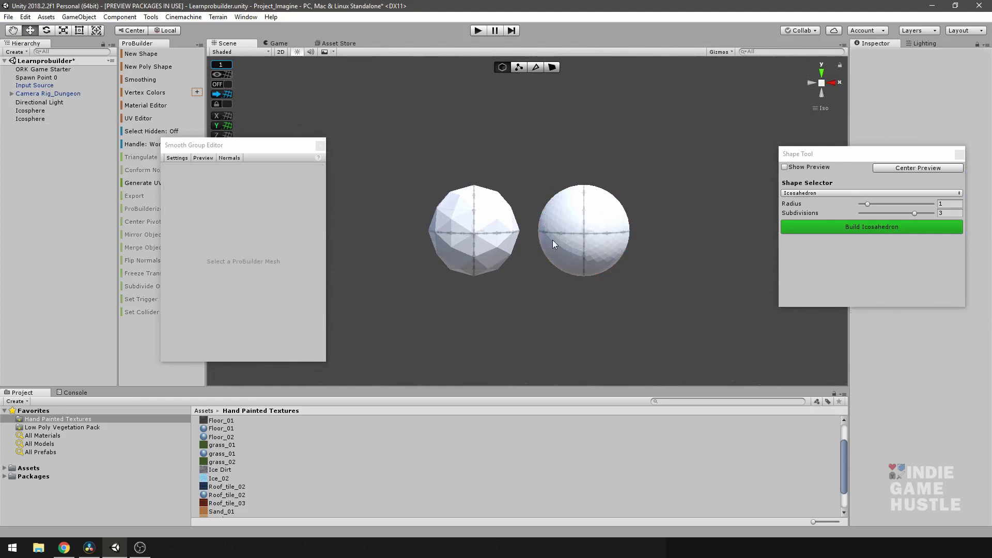
{"action": "left_click", "coordinate": [469, 217]}
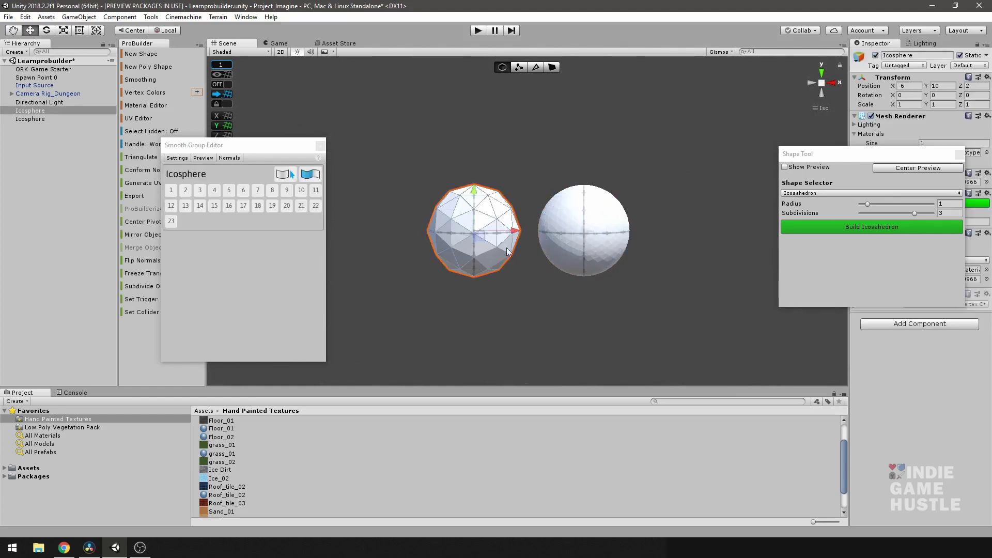
{"action": "left_click", "coordinate": [541, 276]}
{"action": "left_click", "coordinate": [584, 262]}
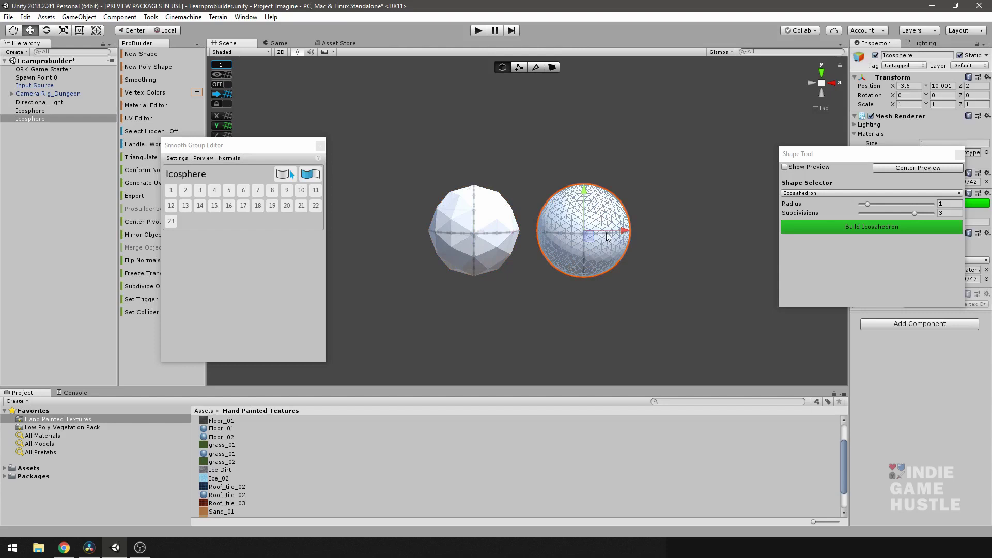
{"action": "left_click", "coordinate": [626, 255]}
{"action": "scroll", "coordinate": [622, 259], "scroll_direction": "down", "scroll_amount": 5}
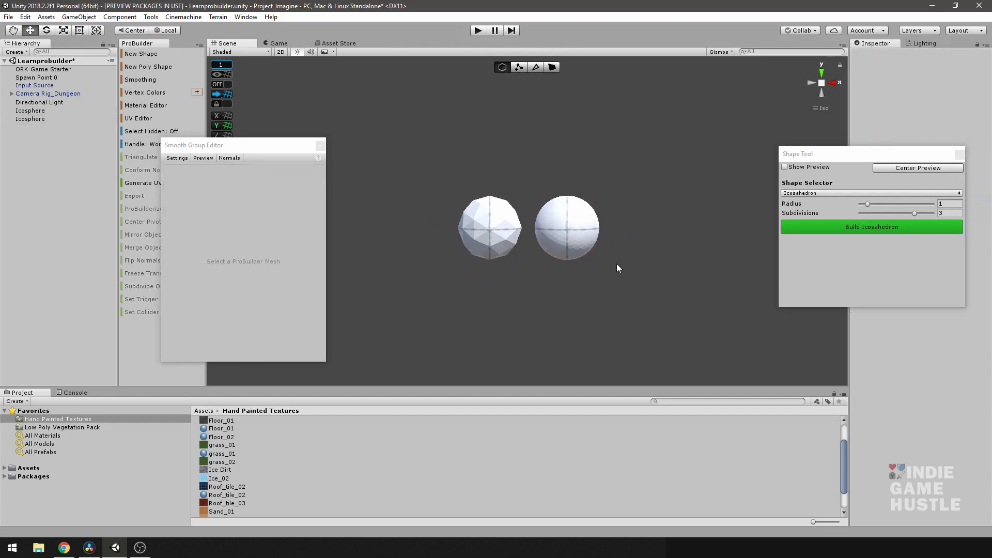
{"action": "left_click_drag", "start_coordinate": [581, 267], "coordinate": [515, 307], "text": "alt"}
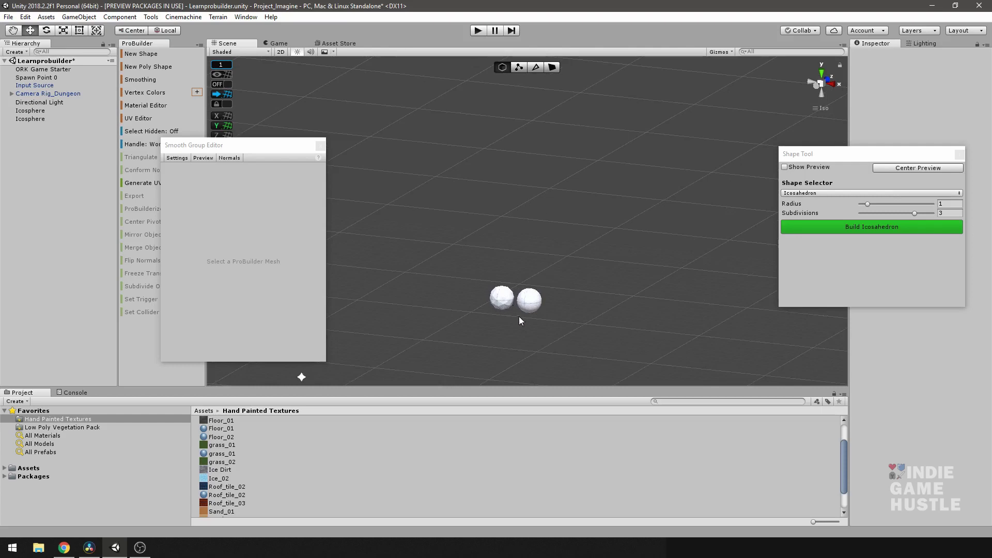
{"action": "scroll", "coordinate": [519, 320], "scroll_direction": "up", "scroll_amount": 5}
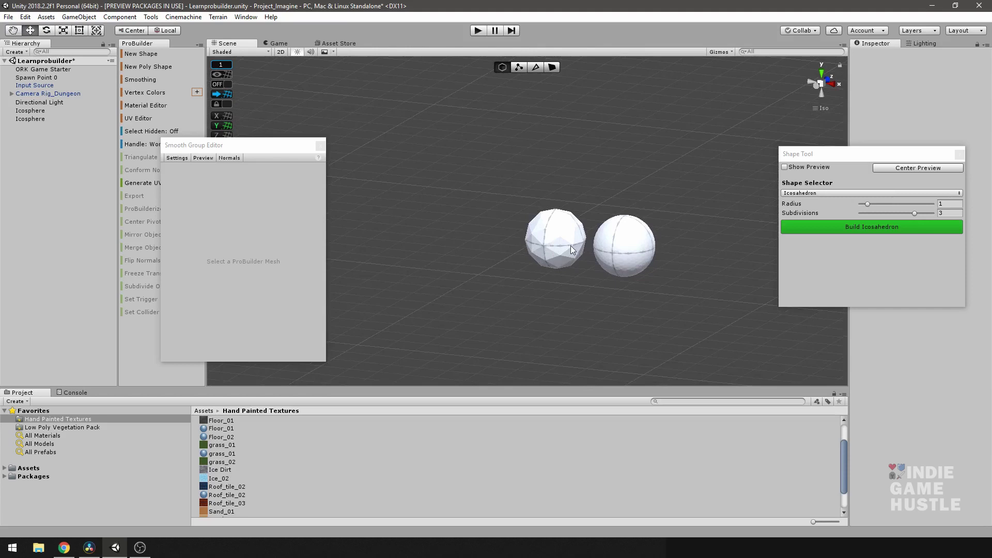
{"action": "left_click", "coordinate": [570, 246]}
{"action": "left_click_drag", "start_coordinate": [570, 248], "coordinate": [527, 280], "text": "alt"}
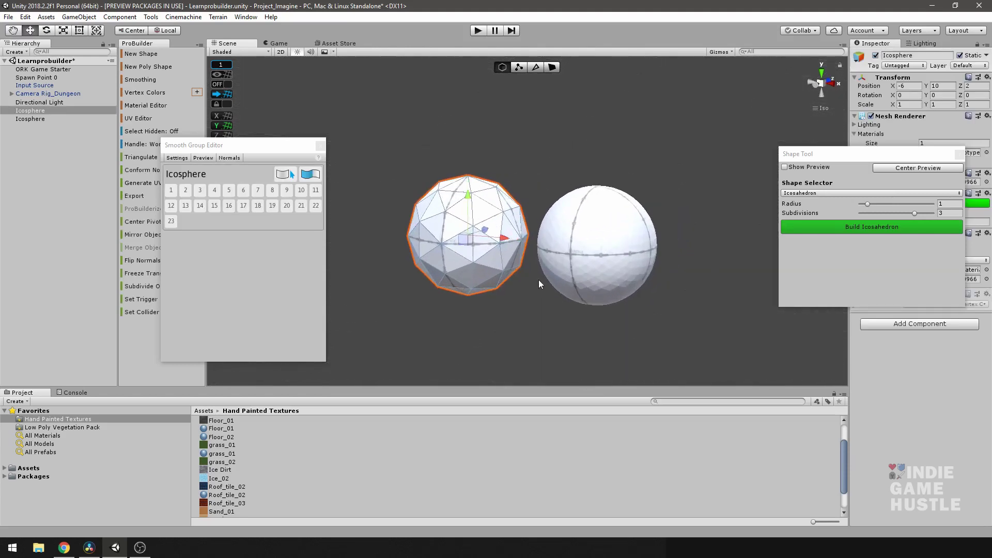
Put the left single-subdivision icosphere back in smoothing group 1 and view it straight on.
{"action": "left_click", "coordinate": [541, 295]}
{"action": "left_click", "coordinate": [508, 261]}
{"action": "left_click", "coordinate": [172, 191]}
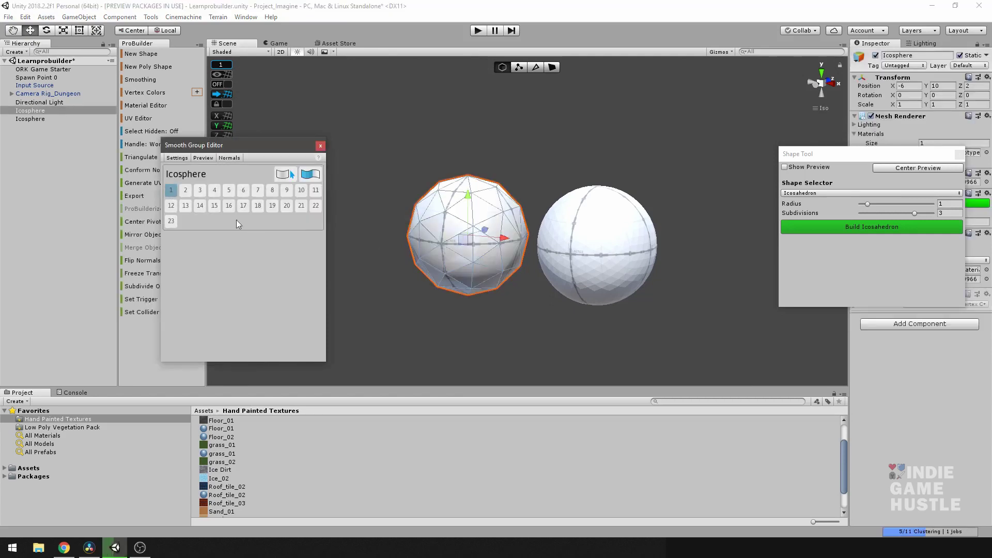
{"action": "left_click", "coordinate": [402, 308]}
{"action": "left_click_drag", "start_coordinate": [491, 301], "coordinate": [569, 258], "text": "alt"}
{"action": "scroll", "coordinate": [569, 257], "scroll_direction": "down", "scroll_amount": 3, "text": "alt"}
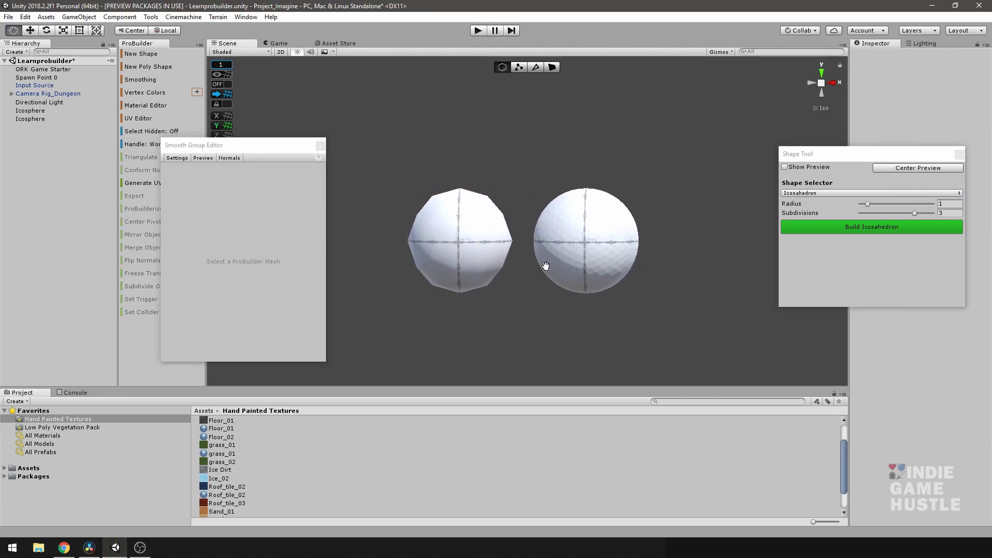
{"action": "scroll", "coordinate": [509, 282], "scroll_direction": "down", "scroll_amount": 5}
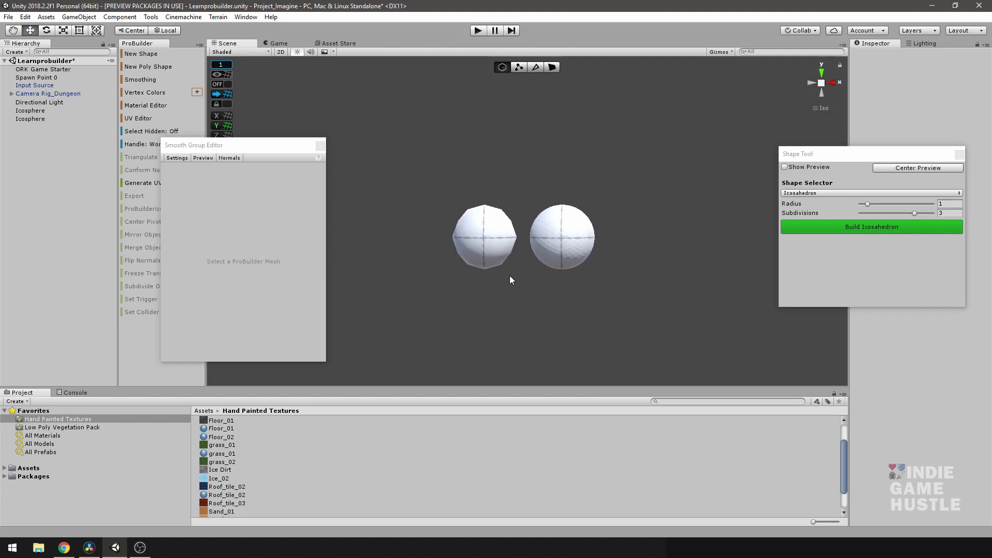
{"action": "scroll", "coordinate": [517, 271], "scroll_direction": "down", "scroll_amount": 3}
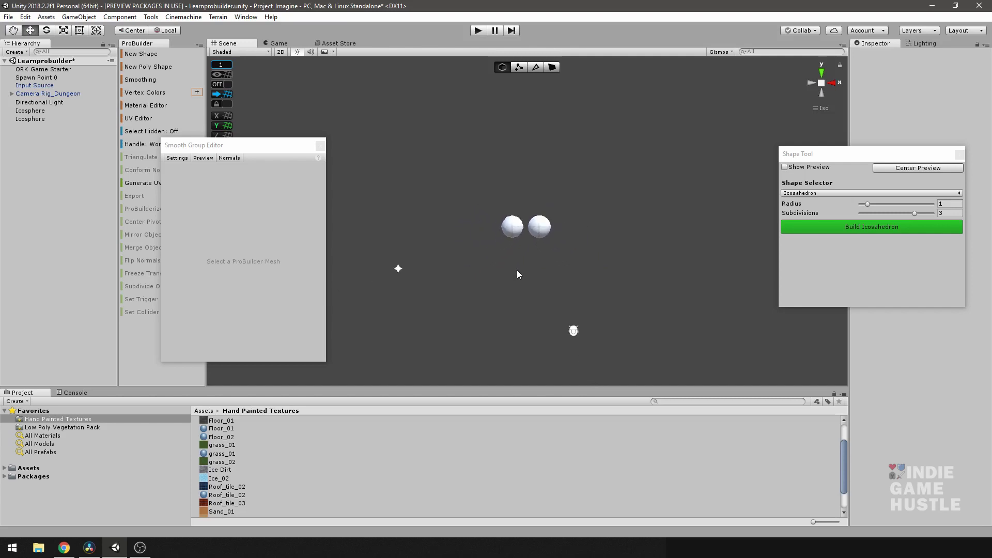
{"action": "mouse_move", "coordinate": [521, 268]}
{"action": "left_mouse_down", "text": "alt"}
{"action": "mouse_move", "coordinate": [501, 294]}
{"action": "mouse_move", "coordinate": [521, 274]}
{"action": "mouse_move", "coordinate": [511, 292]}
{"action": "mouse_move", "coordinate": [547, 273]}
{"action": "mouse_move", "coordinate": [516, 284]}
{"action": "left_mouse_up", "text": "alt"}
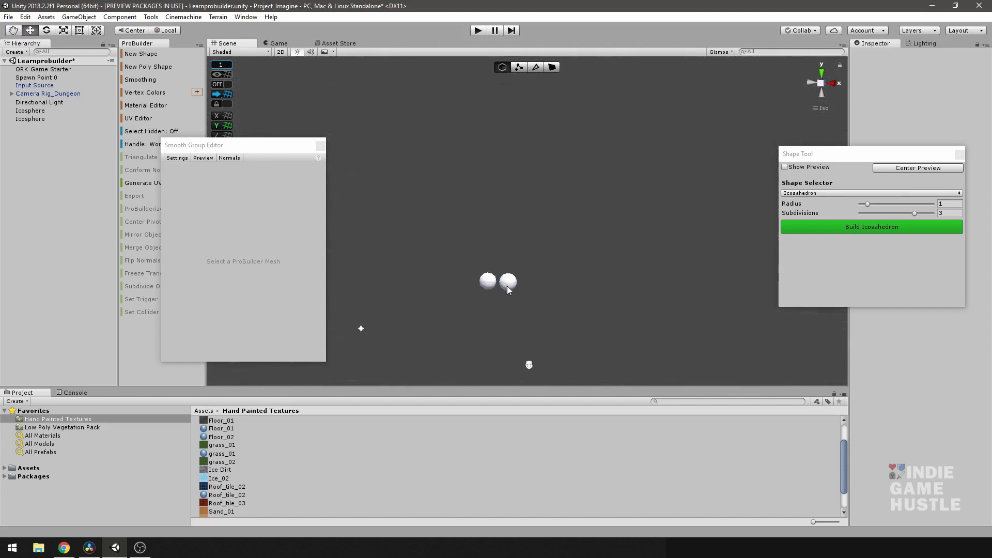
{"action": "left_click", "coordinate": [508, 284]}
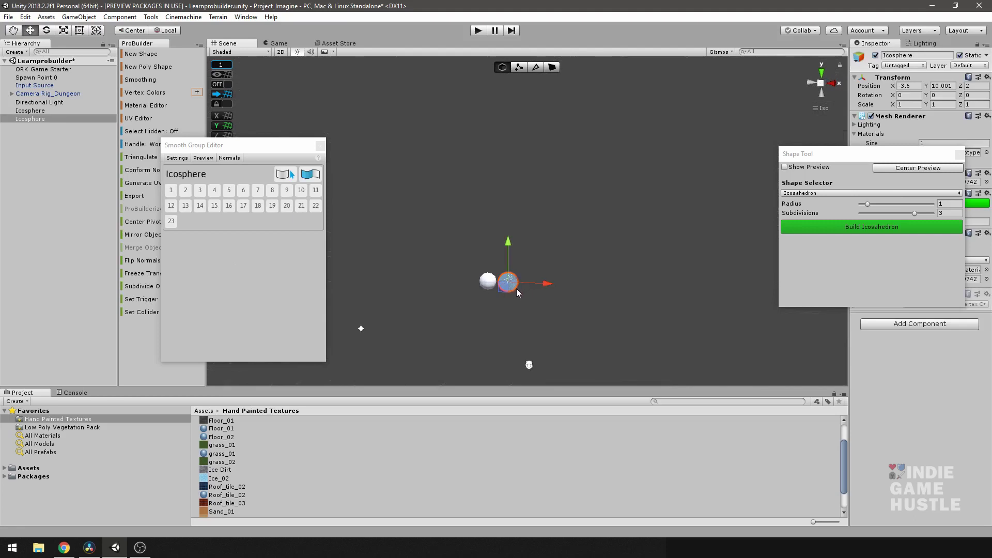
{"action": "scroll", "coordinate": [516, 293], "scroll_direction": "up", "scroll_amount": 1}
{"action": "key", "text": "f"}
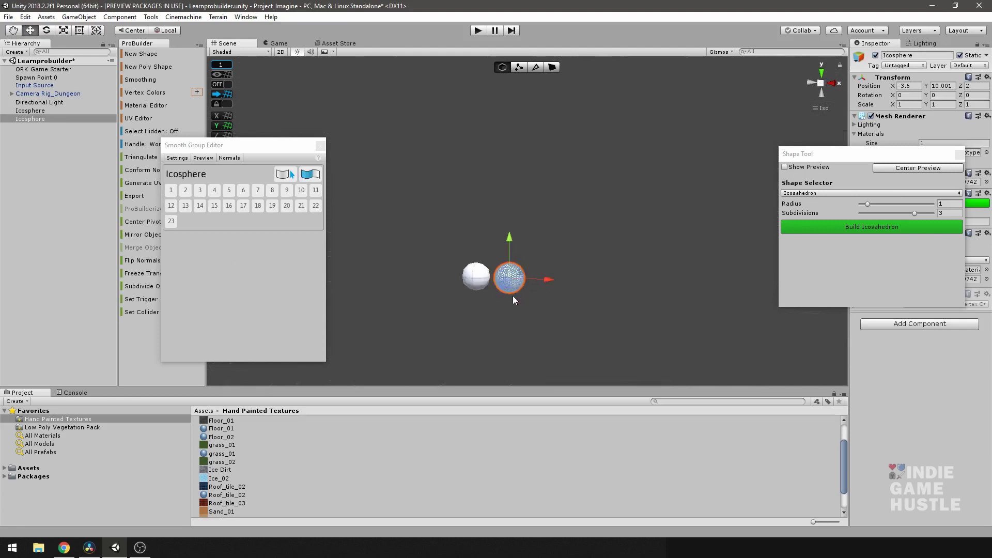
{"action": "left_click", "coordinate": [544, 275]}
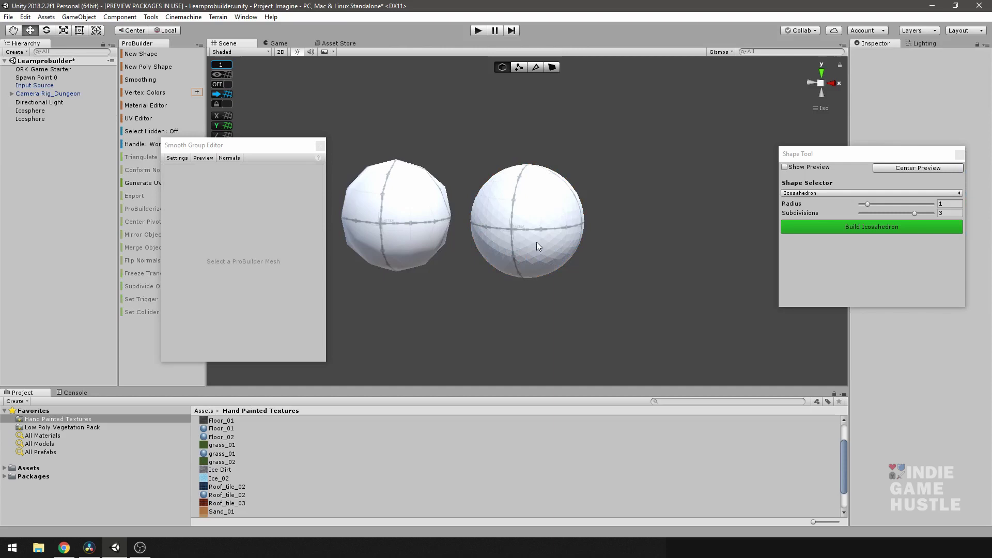
{"action": "left_click", "coordinate": [536, 242]}
{"action": "left_click", "coordinate": [499, 310]}
{"action": "left_click_drag", "start_coordinate": [499, 309], "coordinate": [480, 293], "text": "alt"}
{"action": "left_click", "coordinate": [412, 234]}
{"action": "scroll", "coordinate": [457, 279], "scroll_direction": "down", "scroll_amount": 10}
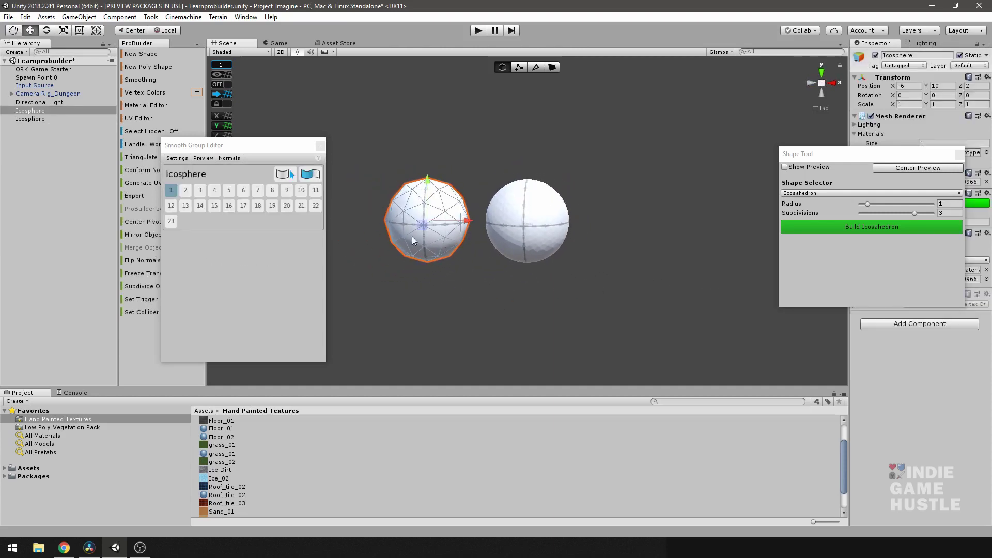
{"action": "left_click_drag", "start_coordinate": [530, 248], "coordinate": [486, 295], "text": "alt"}
{"action": "left_click", "coordinate": [510, 271]}
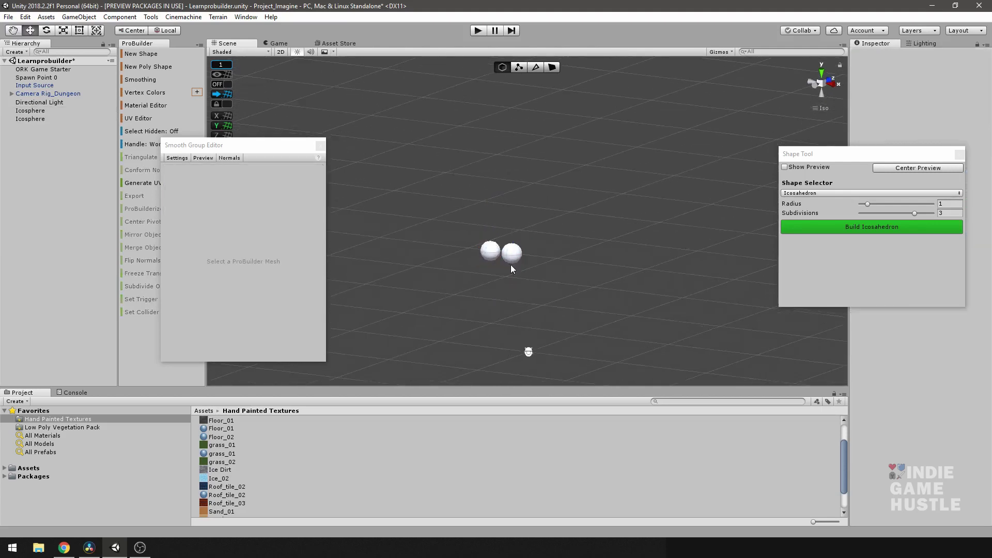
{"action": "left_click", "coordinate": [510, 262]}
{"action": "key", "text": "f"}
{"action": "left_click", "coordinate": [496, 308]}
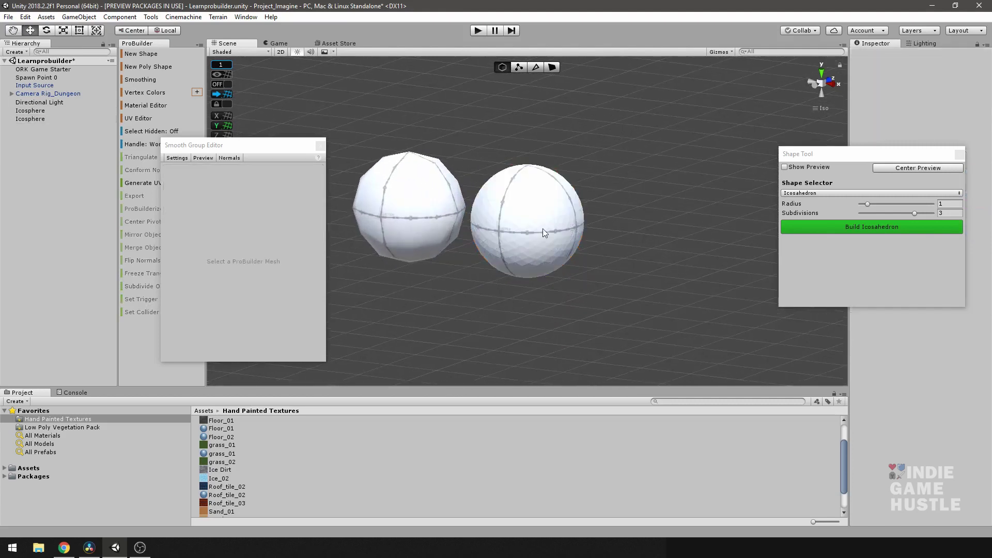
{"action": "left_click", "coordinate": [548, 230]}
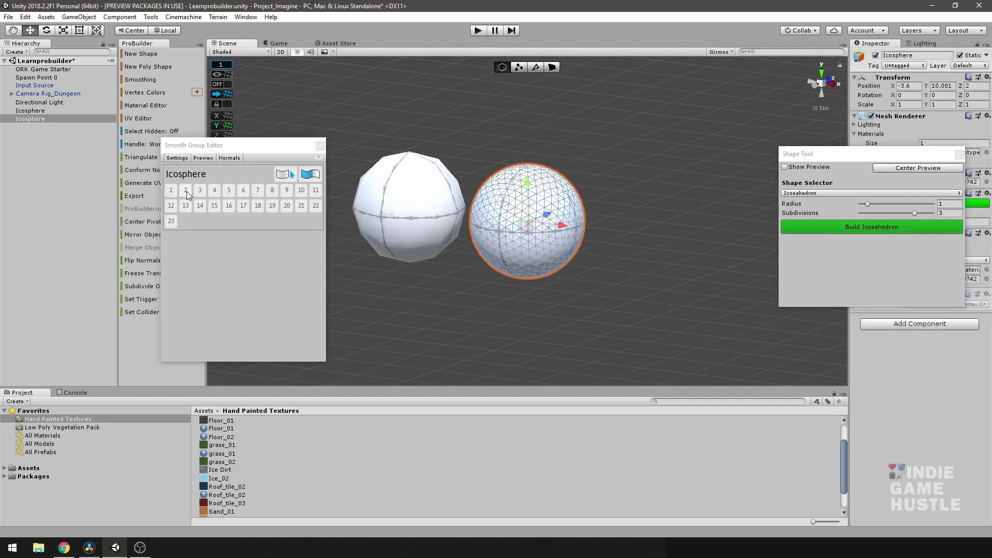
{"action": "left_click", "coordinate": [465, 285]}
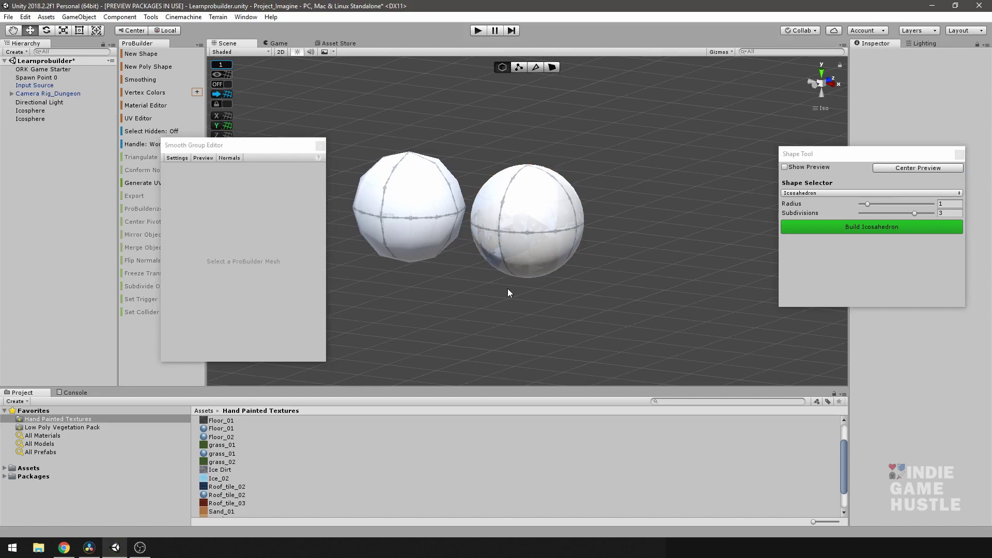
{"action": "scroll", "coordinate": [506, 289], "scroll_direction": "down", "scroll_amount": 10}
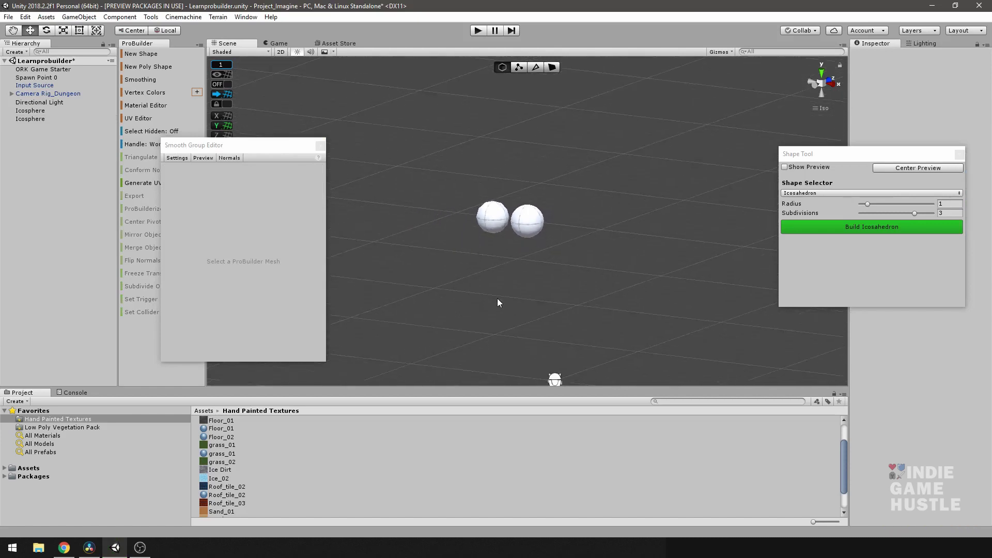
{"action": "left_click", "coordinate": [531, 230]}
{"action": "left_click_drag", "start_coordinate": [531, 260], "coordinate": [473, 307], "text": "alt"}
{"action": "left_click", "coordinate": [504, 263]}
{"action": "left_click", "coordinate": [528, 290]}
{"action": "left_click", "coordinate": [496, 284]}
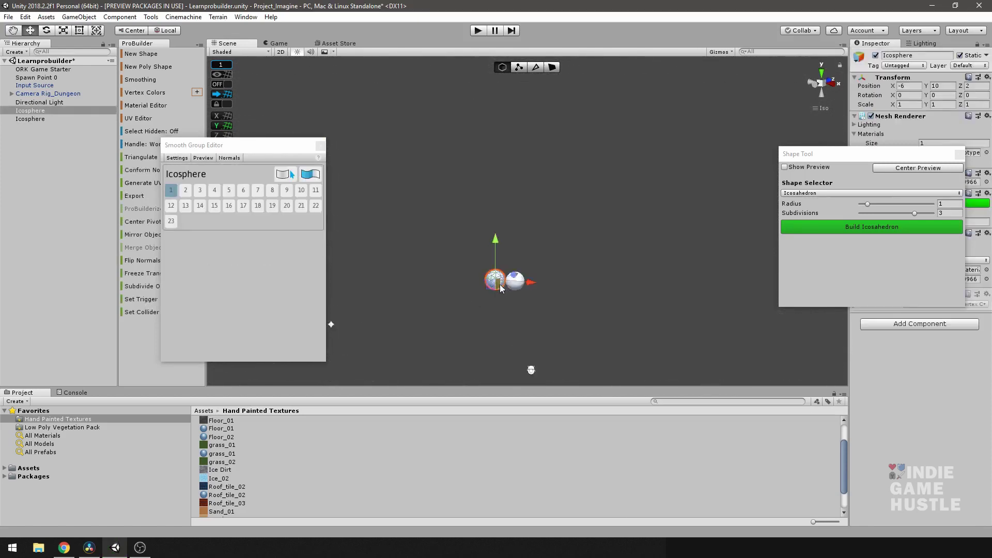
{"action": "key", "text": "f"}
{"action": "left_click_drag", "start_coordinate": [463, 306], "coordinate": [514, 282], "text": "alt"}
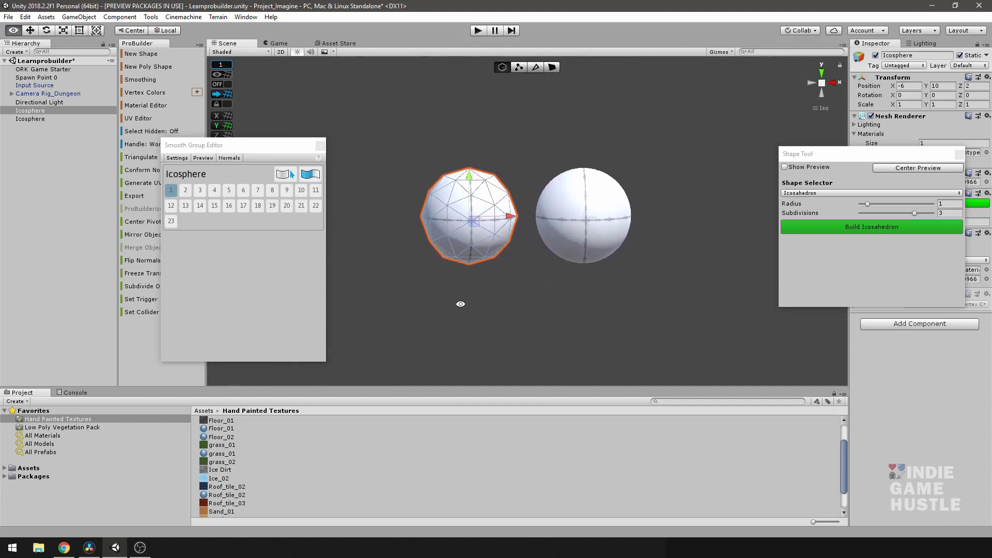
Move the Smooth Group Editor window up and right, beside the two spheres.
{"action": "mouse_move", "coordinate": [461, 304]}
{"action": "left_mouse_down", "text": "alt"}
{"action": "mouse_move", "coordinate": [695, 289]}
{"action": "mouse_move", "coordinate": [503, 290]}
{"action": "mouse_move", "coordinate": [563, 275]}
{"action": "mouse_move", "coordinate": [545, 267]}
{"action": "mouse_move", "coordinate": [543, 277]}
{"action": "mouse_move", "coordinate": [492, 296]}
{"action": "mouse_move", "coordinate": [565, 297]}
{"action": "left_mouse_up", "text": "alt"}
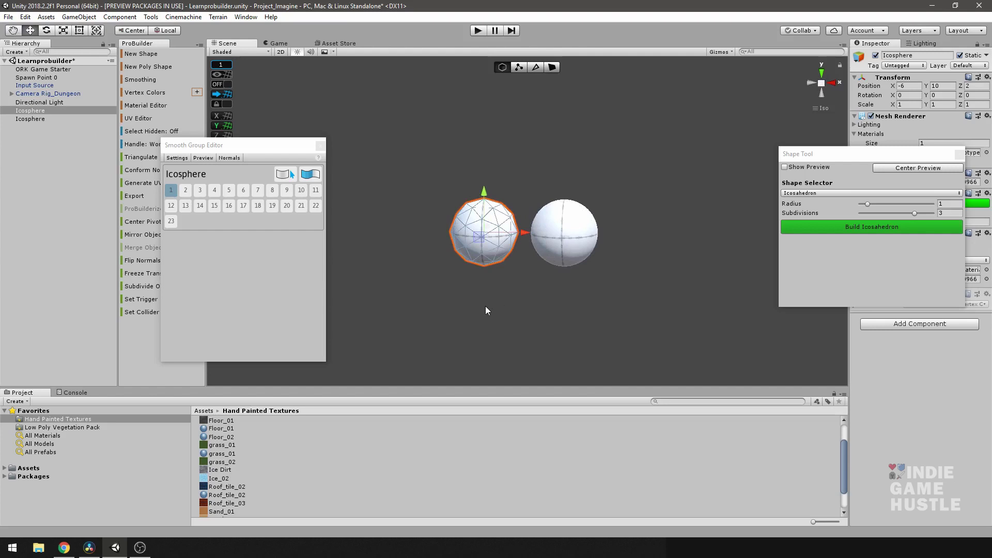
{"action": "left_click_drag", "start_coordinate": [432, 303], "coordinate": [498, 295], "text": "alt"}
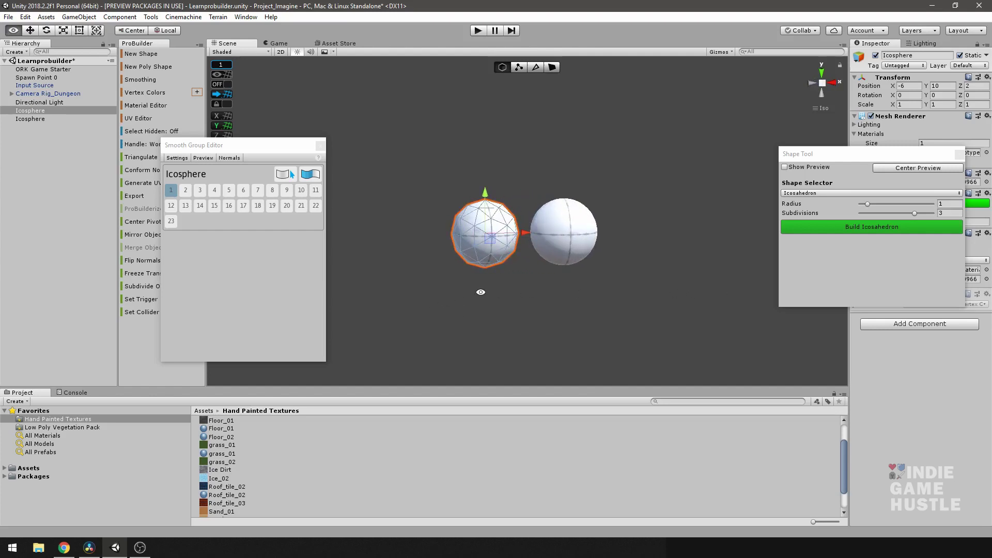
{"action": "left_click_drag", "start_coordinate": [574, 264], "coordinate": [514, 270], "text": "alt"}
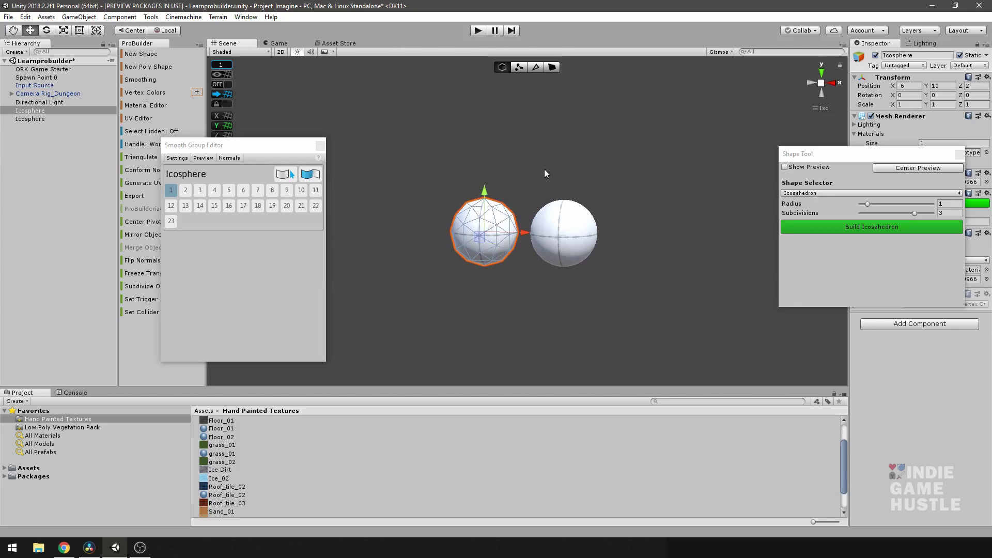
{"action": "left_click_drag", "start_coordinate": [615, 243], "coordinate": [649, 250], "text": "alt"}
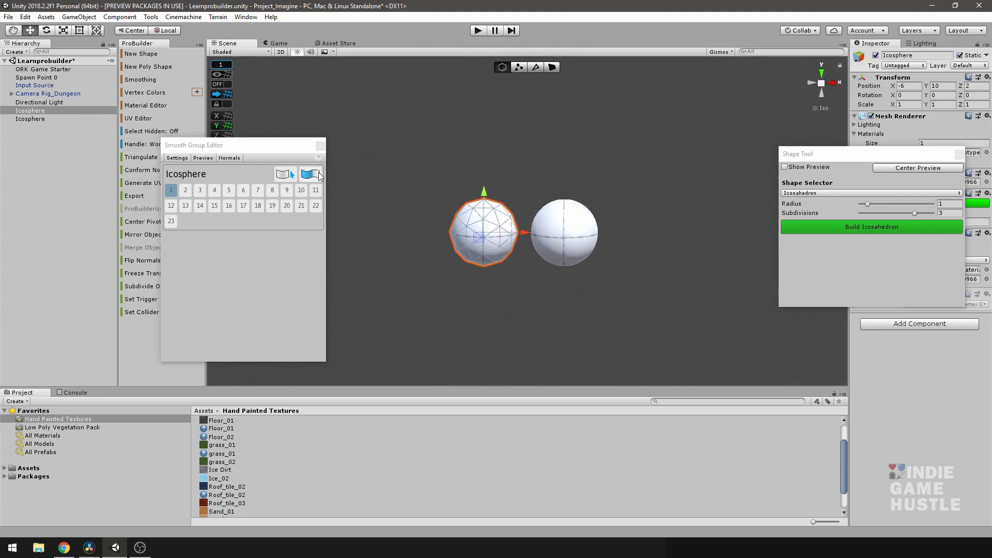
{"action": "left_click_drag", "start_coordinate": [271, 146], "coordinate": [358, 96]}
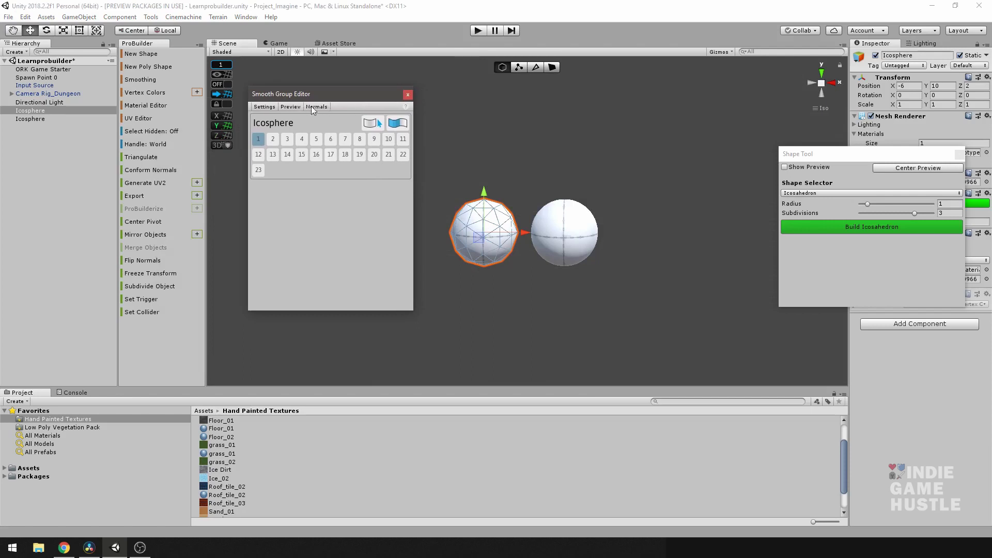
Display the icosphere's normal lines with the Normals slider and turn on its smoothing-group tint.
{"action": "left_click_drag", "start_coordinate": [336, 98], "coordinate": [336, 111]}
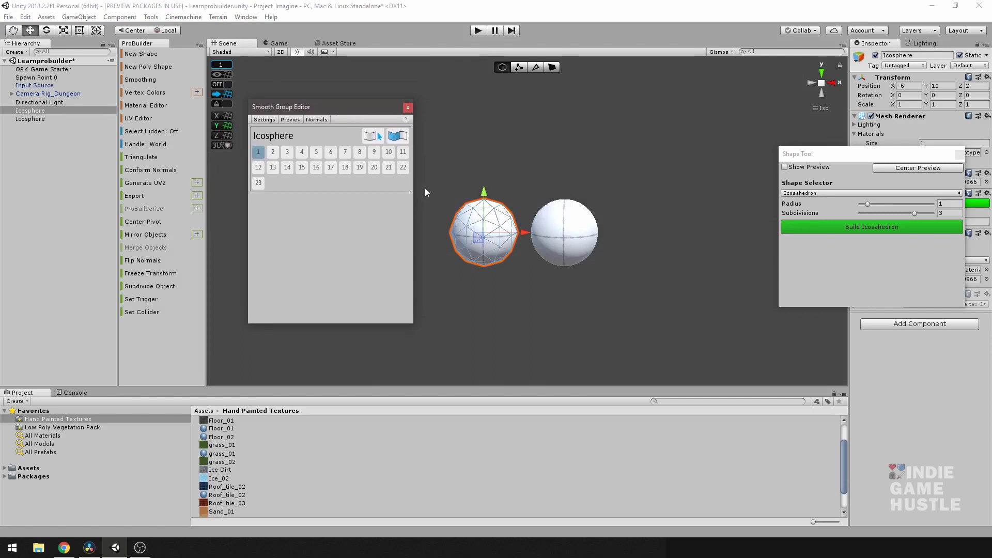
{"action": "scroll", "coordinate": [425, 192], "scroll_direction": "up", "scroll_amount": 3}
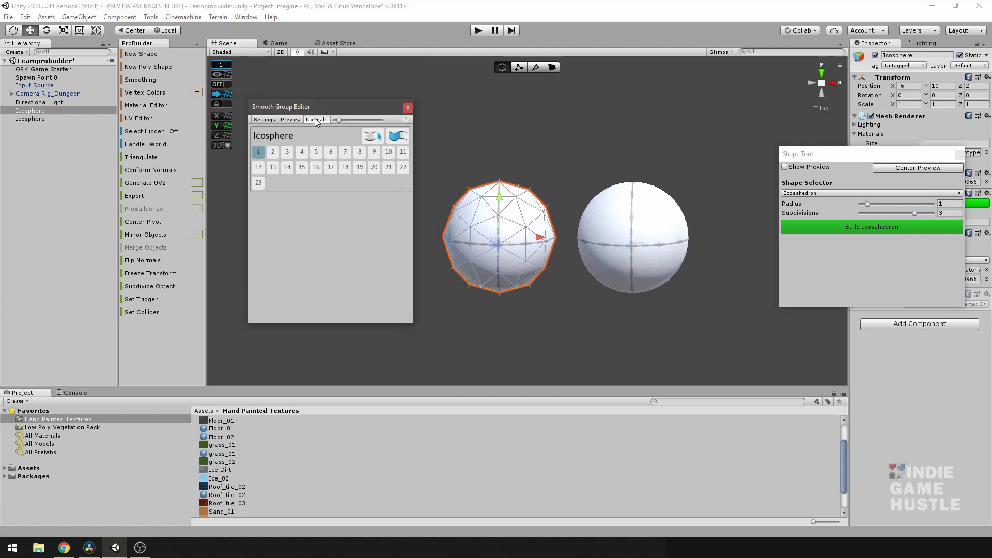
{"action": "left_click_drag", "start_coordinate": [451, 188], "coordinate": [524, 208], "text": "alt"}
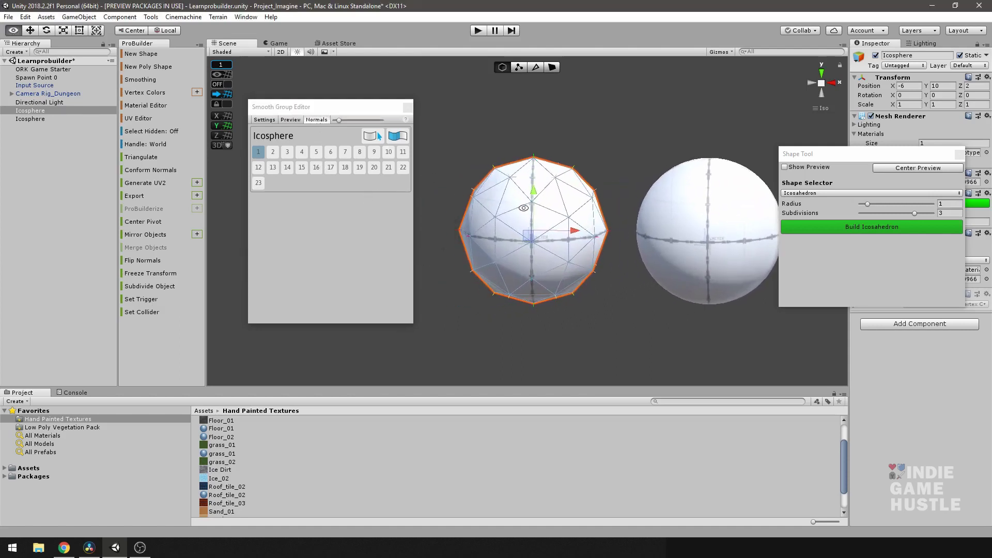
{"action": "mouse_move", "coordinate": [338, 120]}
{"action": "left_mouse_down"}
{"action": "mouse_move", "coordinate": [355, 122]}
{"action": "mouse_move", "coordinate": [344, 120]}
{"action": "left_mouse_up"}
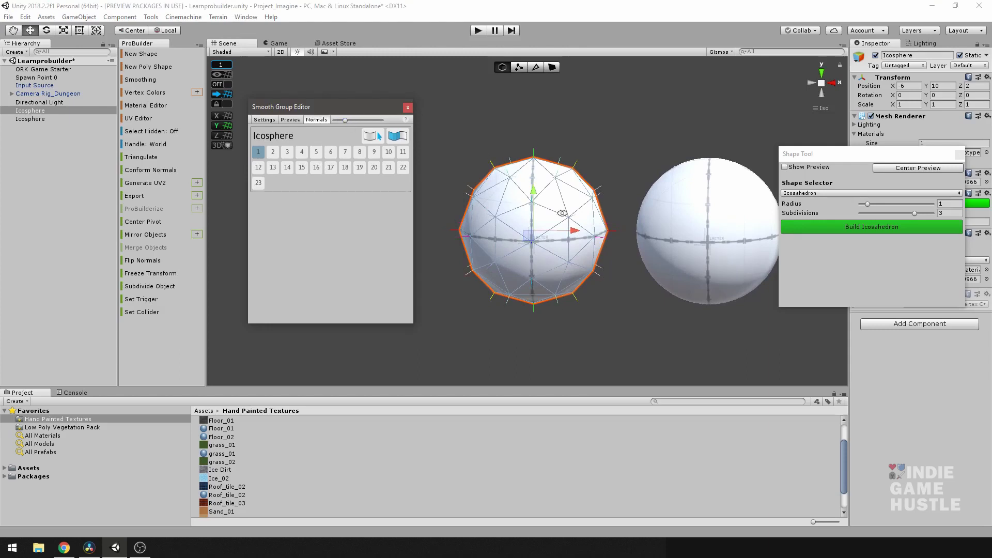
{"action": "left_click_drag", "start_coordinate": [427, 192], "coordinate": [445, 171], "text": "alt"}
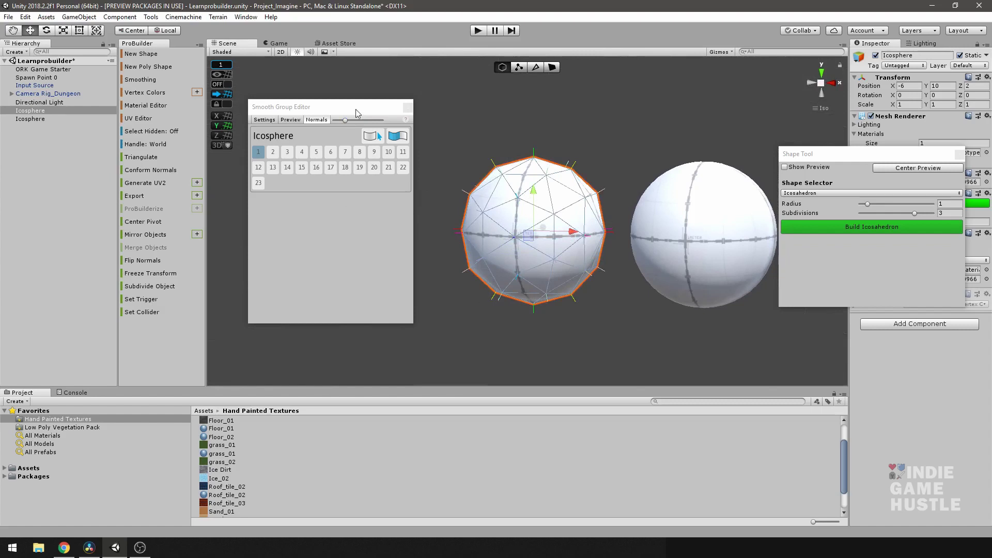
{"action": "left_click", "coordinate": [274, 125]}
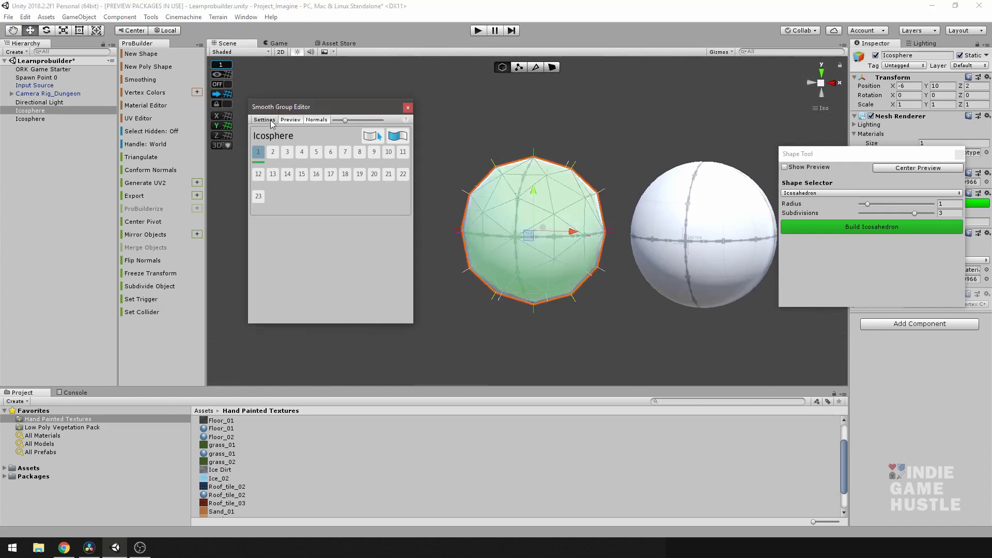
Set Preview Opacity to 0.284, then hide the smoothing preview tint and the normals.
{"action": "left_click", "coordinate": [271, 121]}
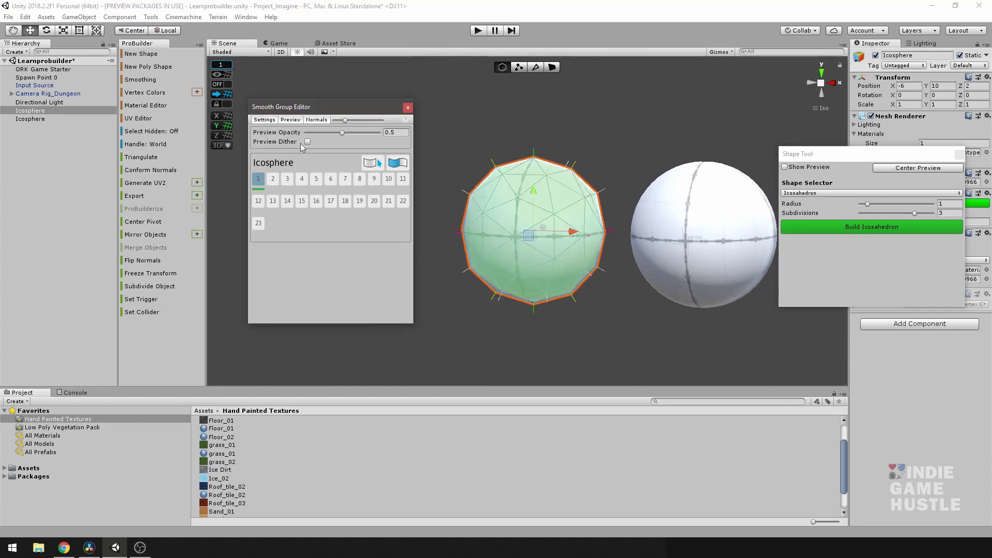
{"action": "mouse_move", "coordinate": [340, 131]}
{"action": "left_mouse_down"}
{"action": "mouse_move", "coordinate": [314, 134]}
{"action": "mouse_move", "coordinate": [386, 137]}
{"action": "mouse_move", "coordinate": [322, 140]}
{"action": "mouse_move", "coordinate": [382, 141]}
{"action": "mouse_move", "coordinate": [328, 146]}
{"action": "left_mouse_up"}
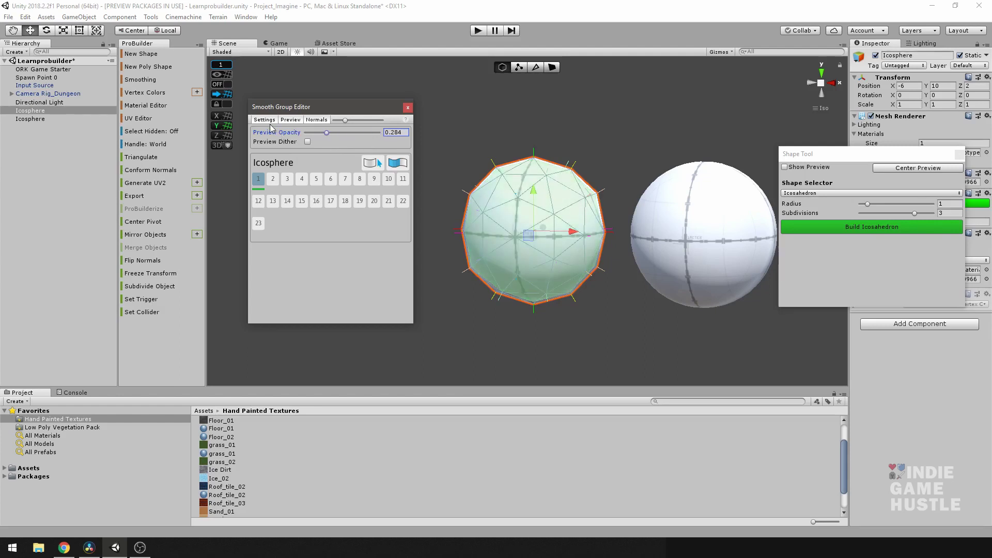
{"action": "left_click", "coordinate": [291, 121]}
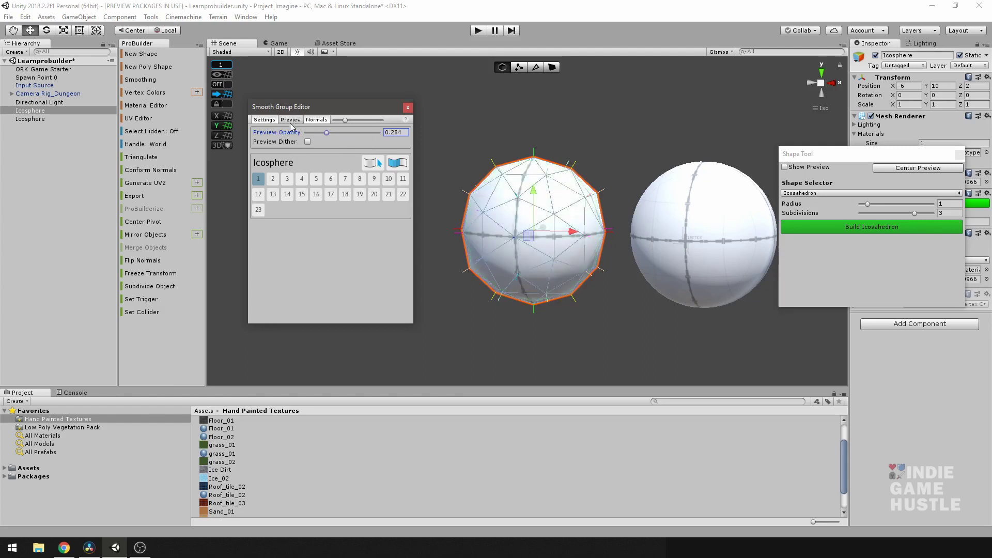
{"action": "left_click", "coordinate": [264, 120]}
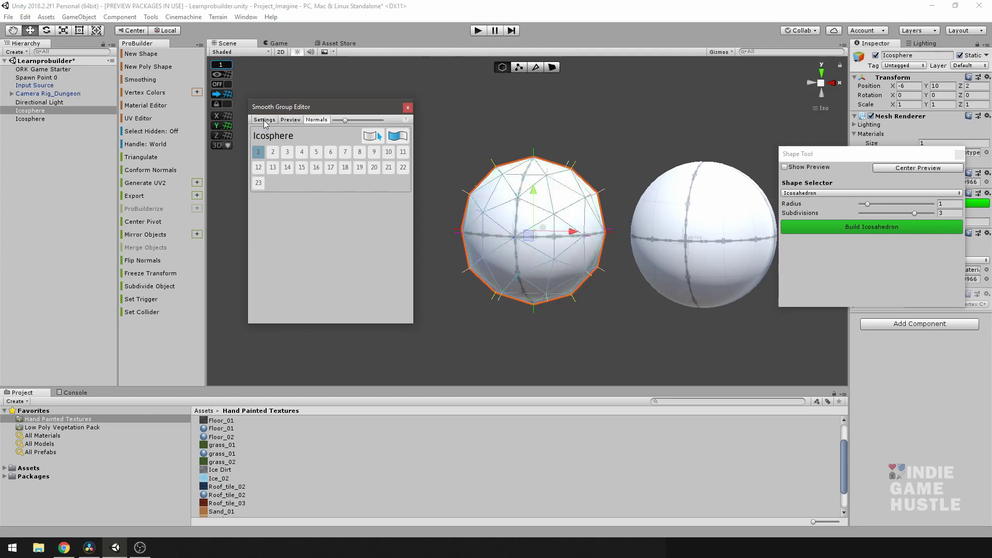
{"action": "left_click", "coordinate": [325, 122]}
{"action": "scroll", "coordinate": [527, 253], "scroll_direction": "down", "scroll_amount": 2}
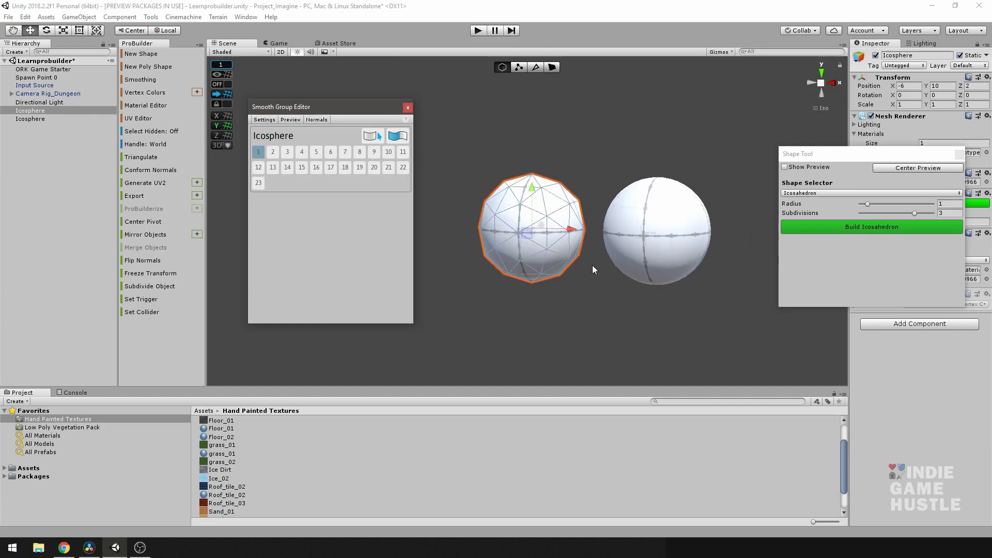
{"action": "left_click_drag", "start_coordinate": [594, 268], "coordinate": [543, 264], "text": "alt"}
{"action": "scroll", "coordinate": [542, 263], "scroll_direction": "down", "scroll_amount": 2}
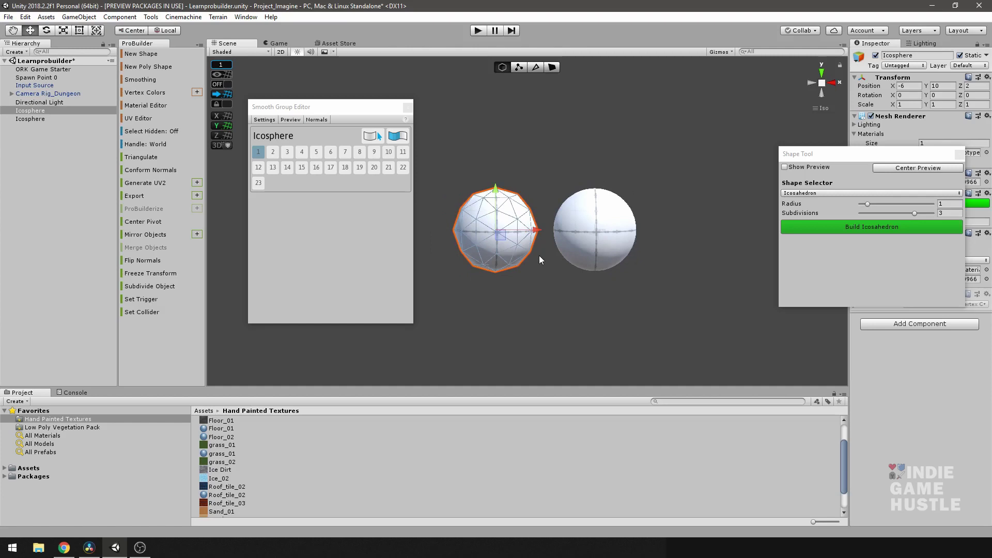
{"action": "mouse_move", "coordinate": [551, 261]}
{"action": "left_mouse_down", "text": "alt"}
{"action": "mouse_move", "coordinate": [553, 245]}
{"action": "mouse_move", "coordinate": [585, 245]}
{"action": "mouse_move", "coordinate": [538, 275]}
{"action": "mouse_move", "coordinate": [546, 277]}
{"action": "left_mouse_up", "text": "alt"}
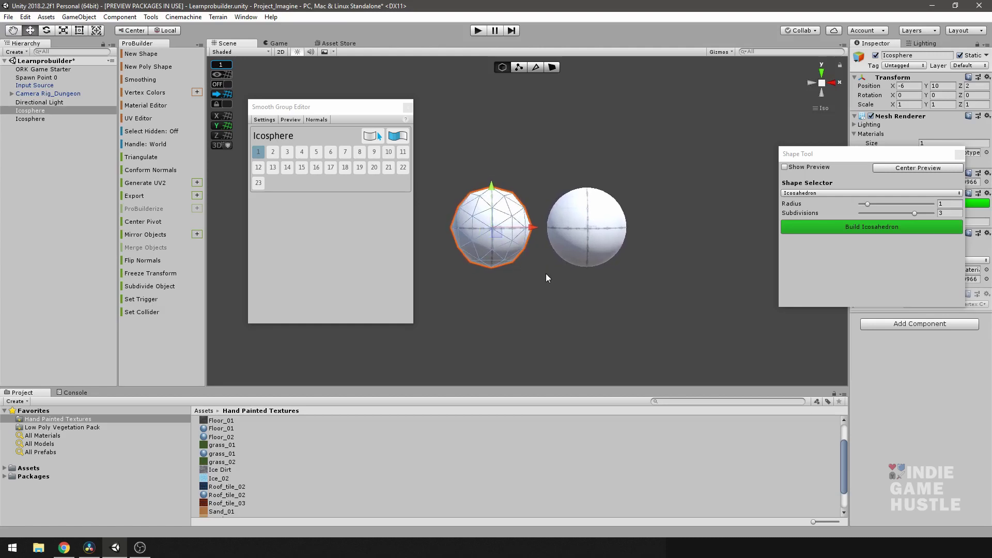